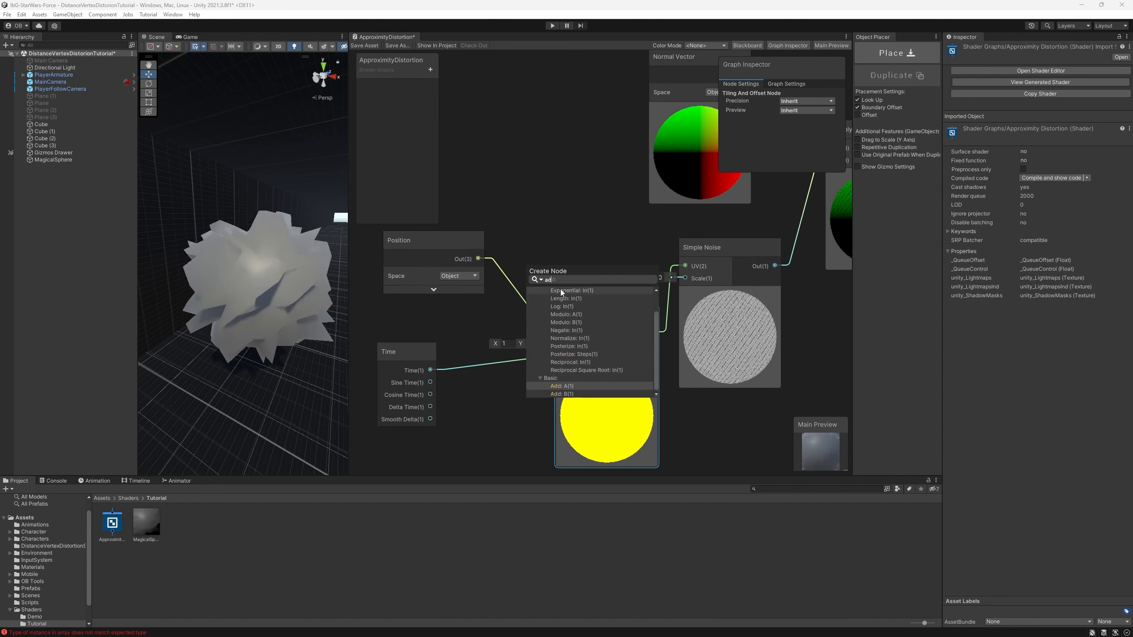
Step: Try summing Position and Time with an Add node, feed the result into the Simple Noise UV input, and save the graph
click(566, 312)
click(570, 310)
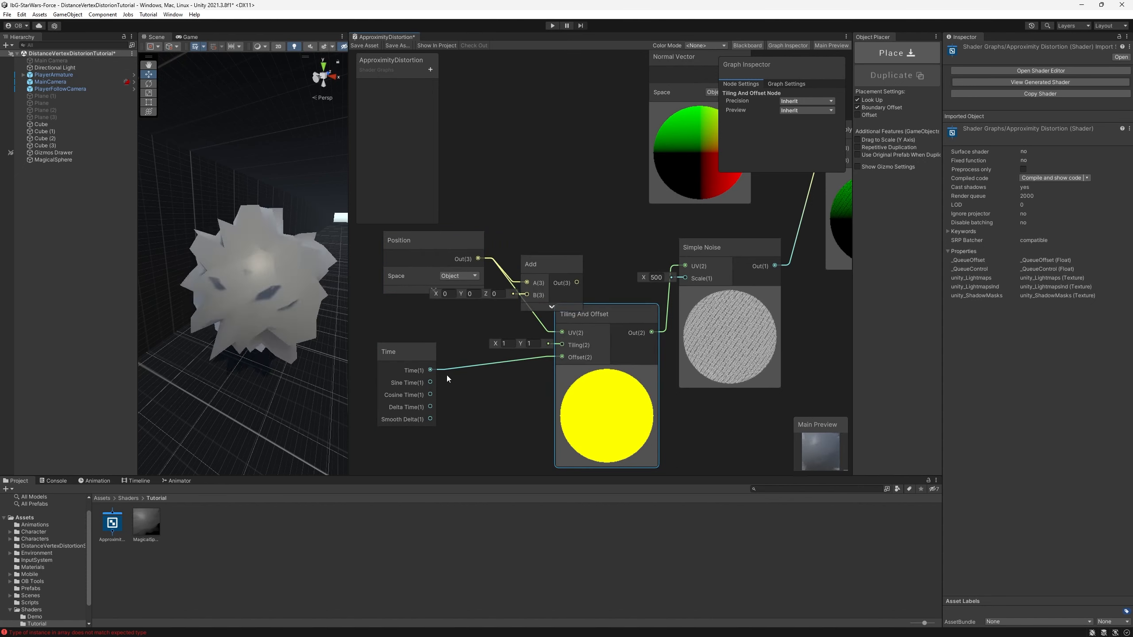
drag(430, 370, 685, 266)
key(ctrl+s)
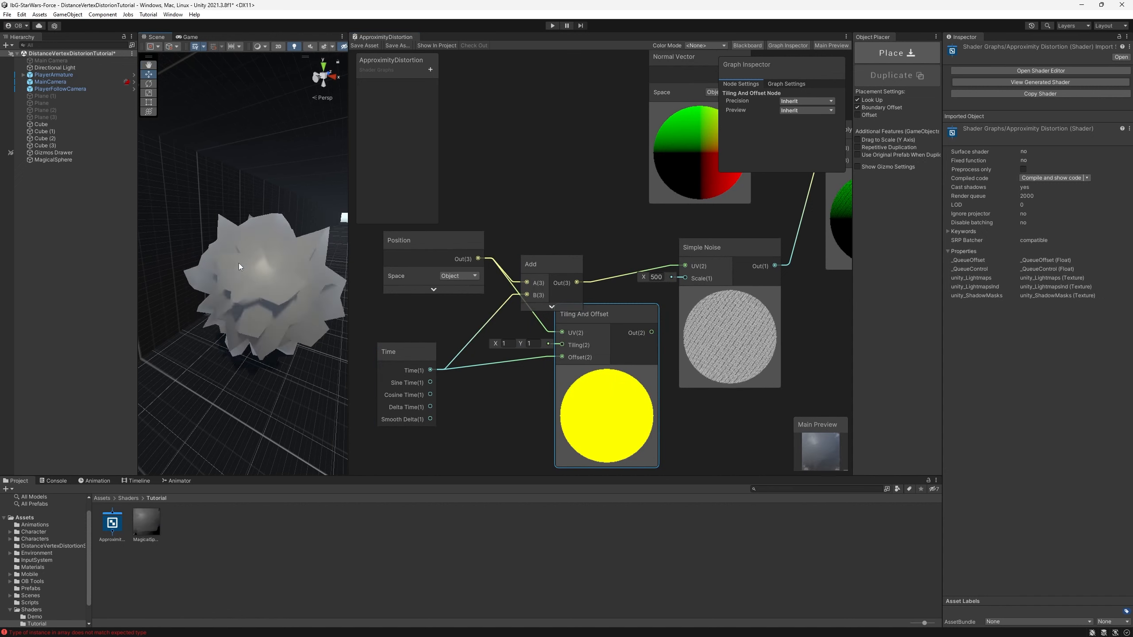
Step: Delete the Add node and reconnect the Tiling And Offset output to the Simple Noise UV input, tidying the node positions
click(541, 277)
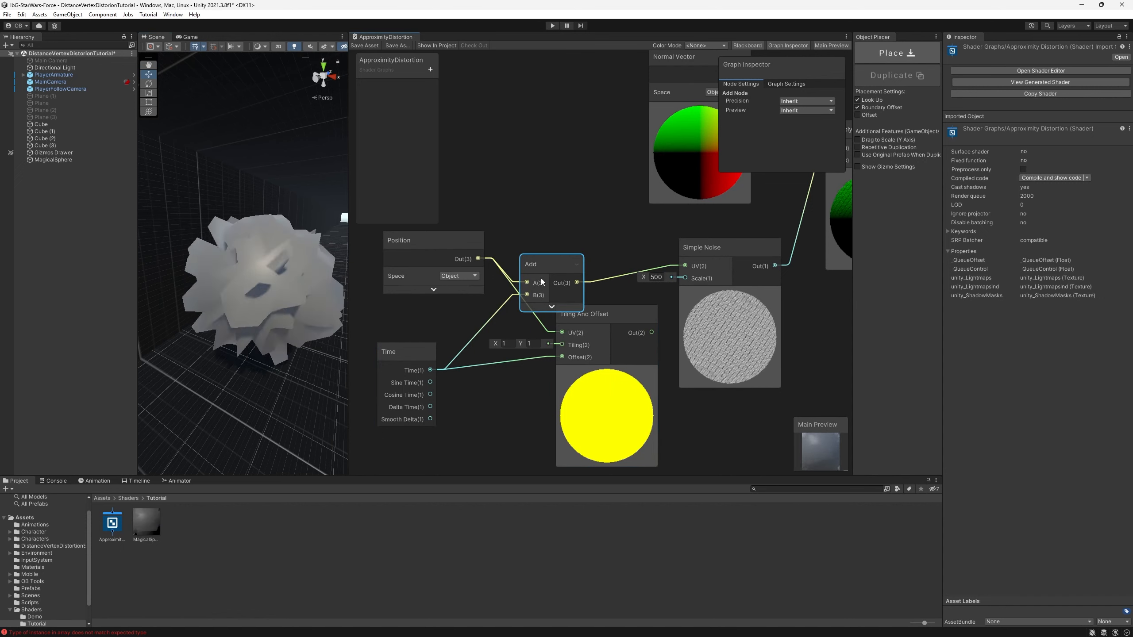
key(Delete)
drag(582, 324, 555, 306)
drag(627, 314, 685, 265)
drag(407, 359, 419, 357)
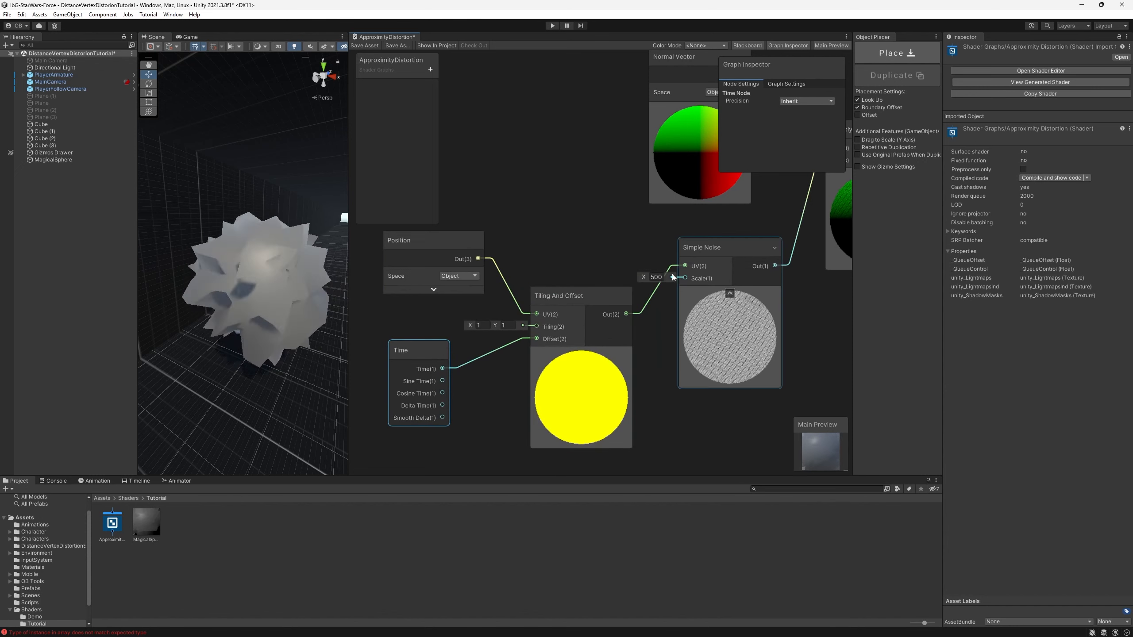
Step: Try a Simple Noise scale of 100 in the saved graph, and set it back to 500
text(100)
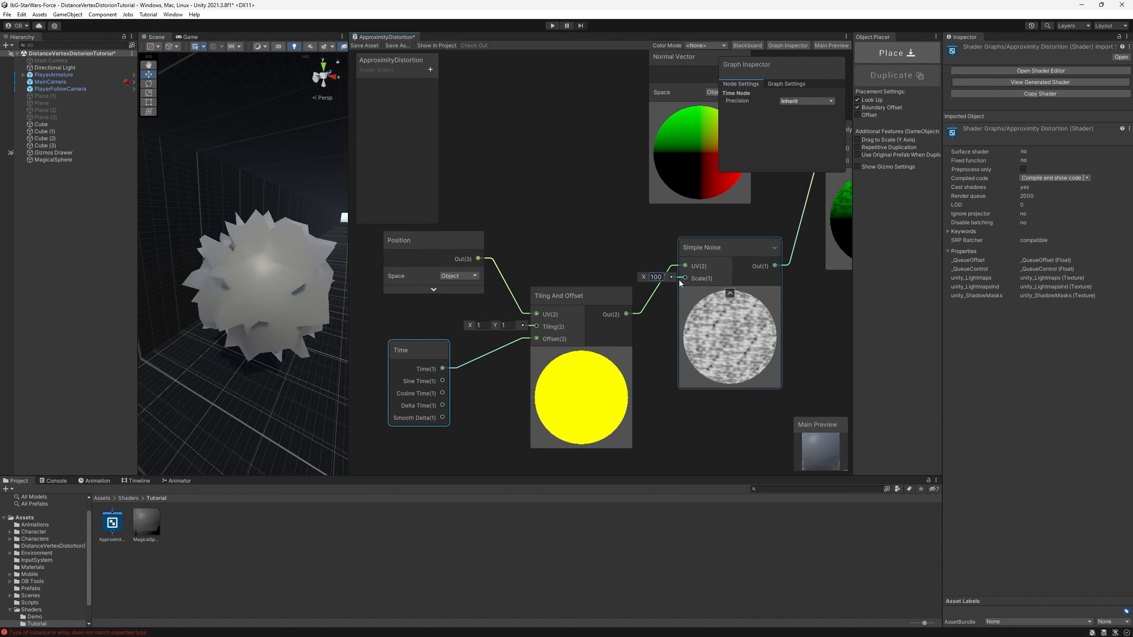
click(352, 45)
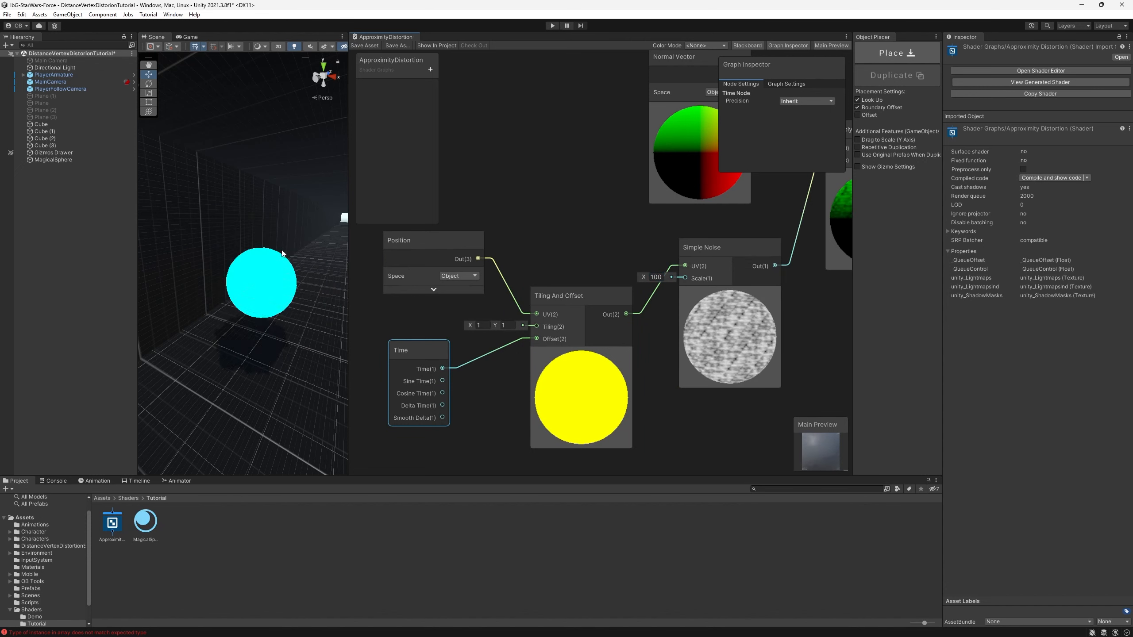
click(663, 275)
text(500)
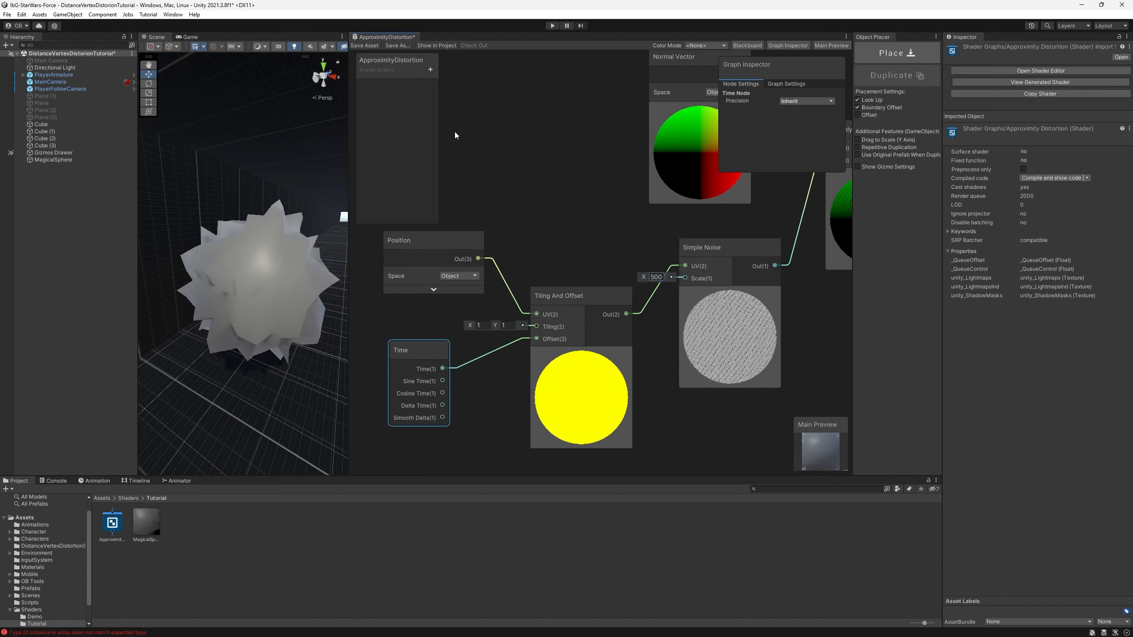
click(375, 46)
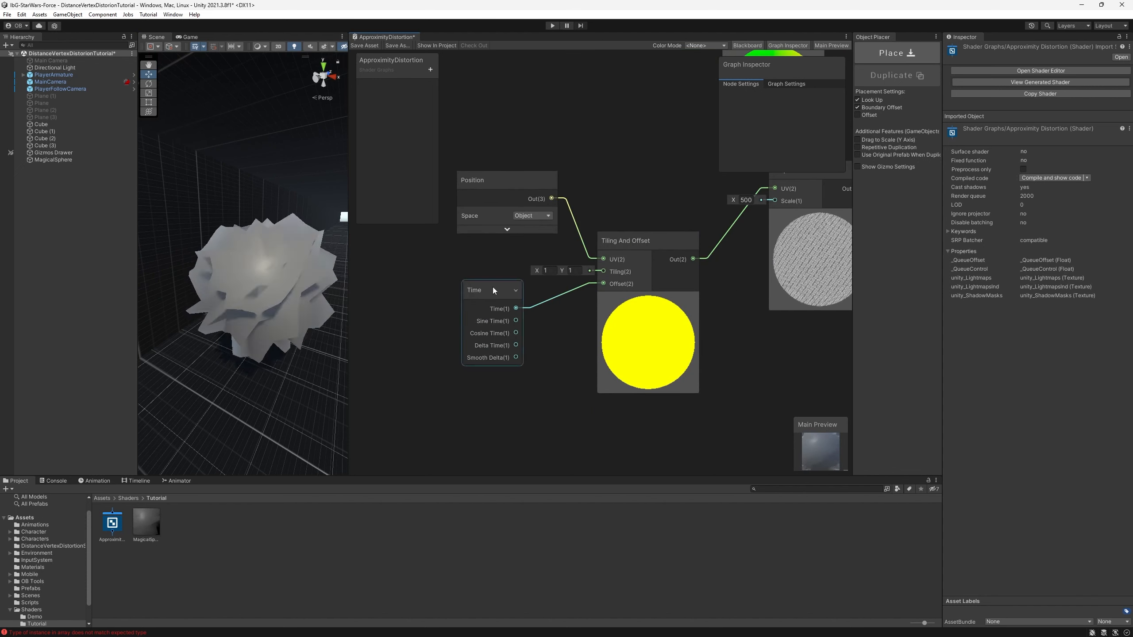
Step: Add a Float property named Speed to the shader graph with a default value of 1
scroll(530, 309, up, 3)
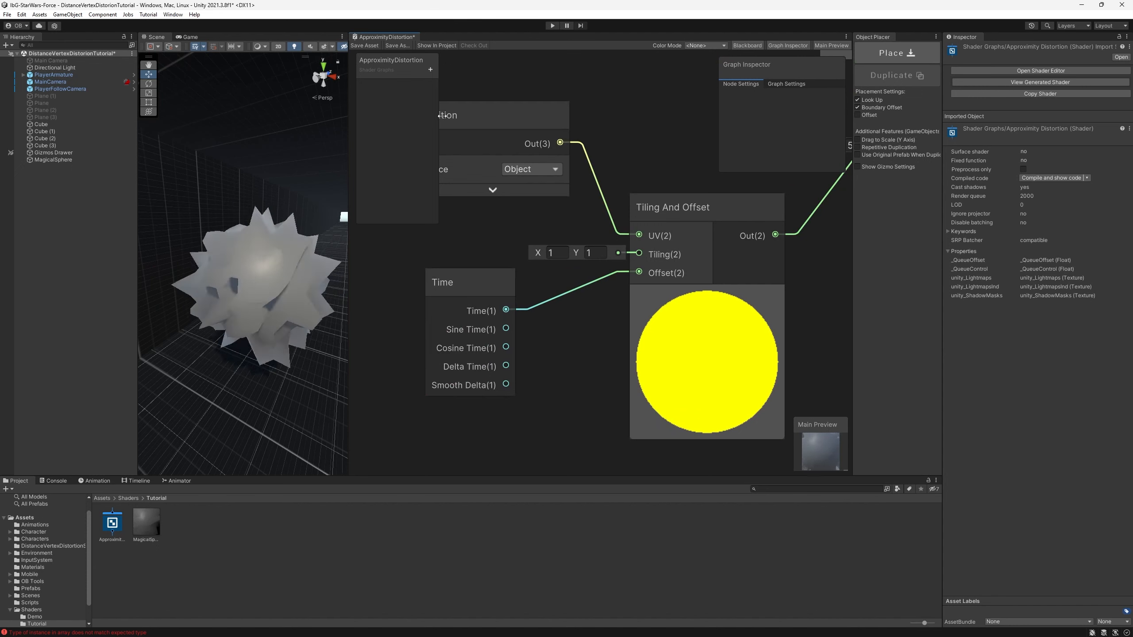
click(430, 69)
click(468, 77)
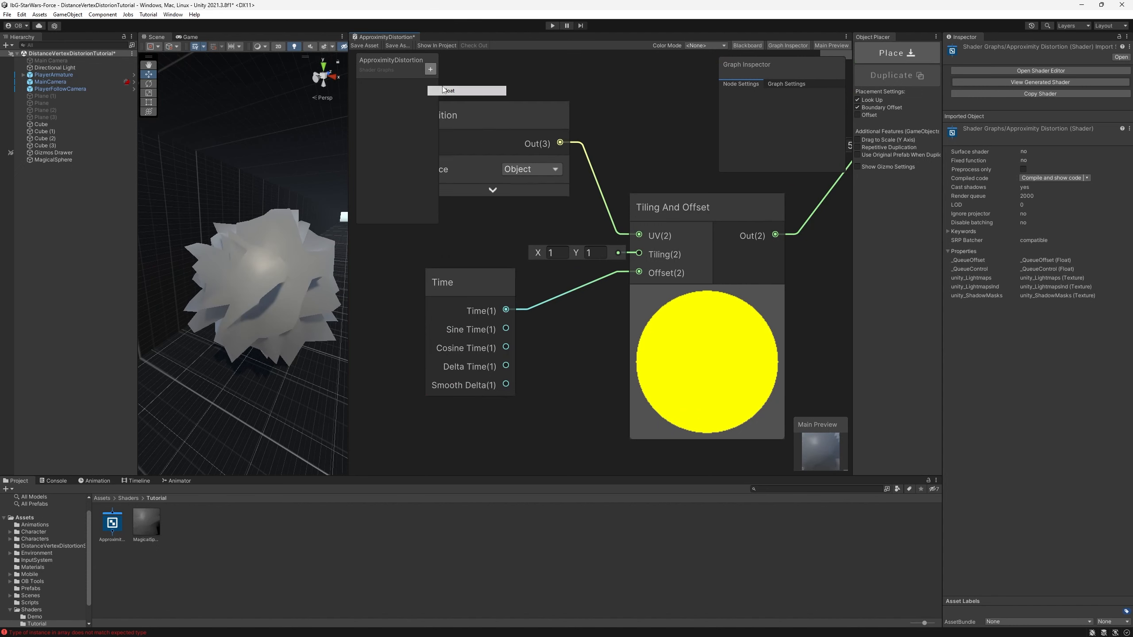
text(Speed)
key(Return)
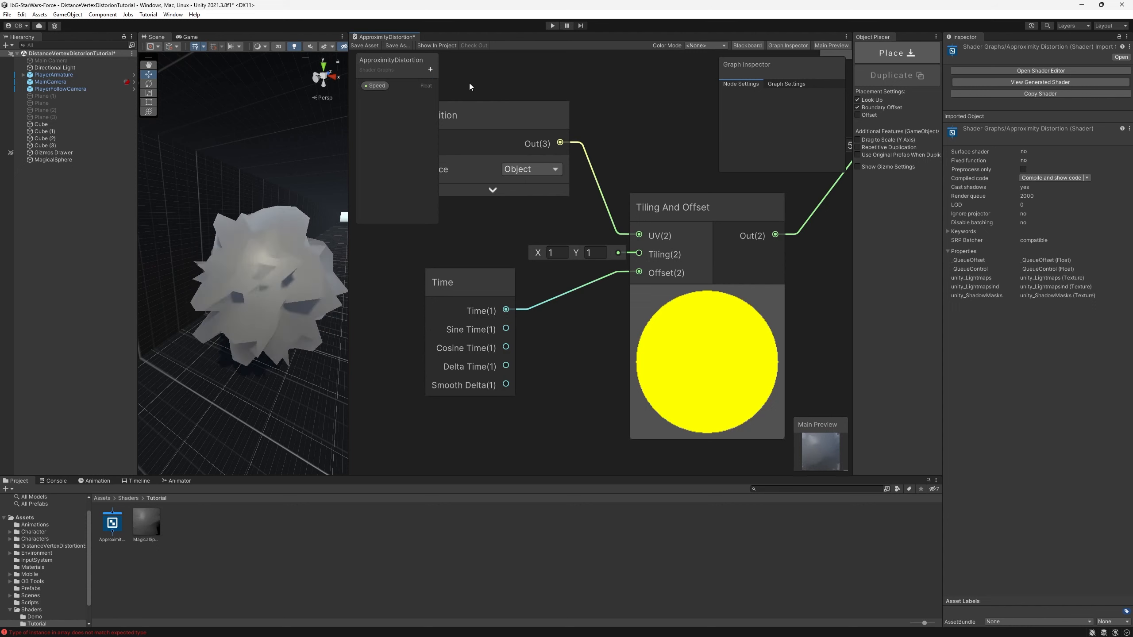
click(443, 103)
click(375, 85)
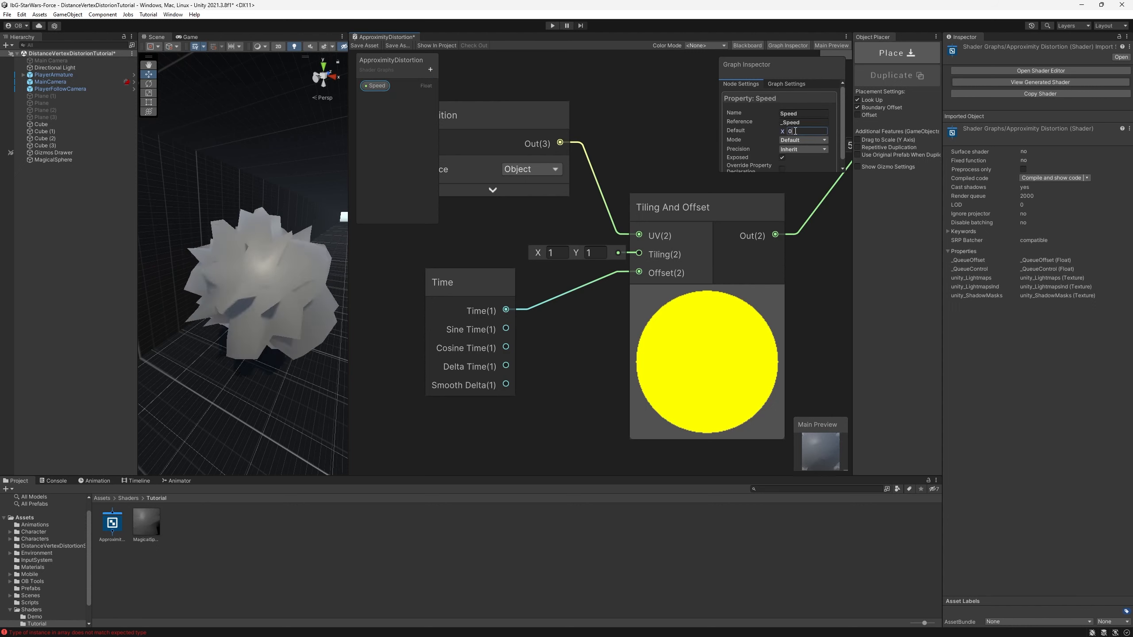
text(1)
key(Return)
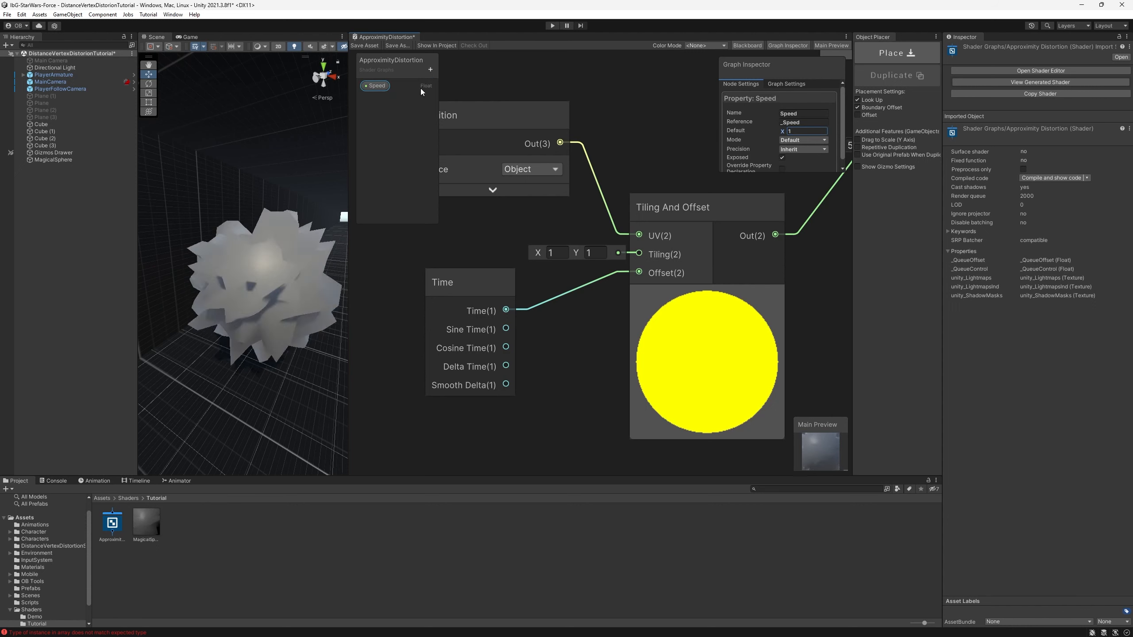
Step: Place the Speed property as a node in the graph just below the Time node
drag(436, 178, 459, 395)
drag(471, 284, 454, 282)
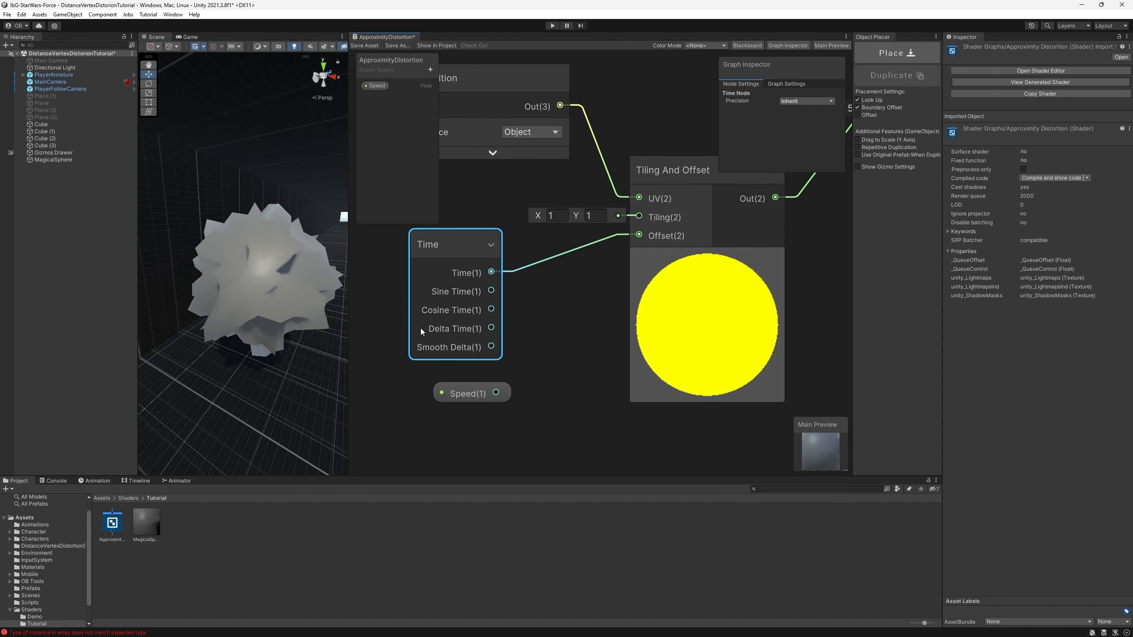
click(457, 382)
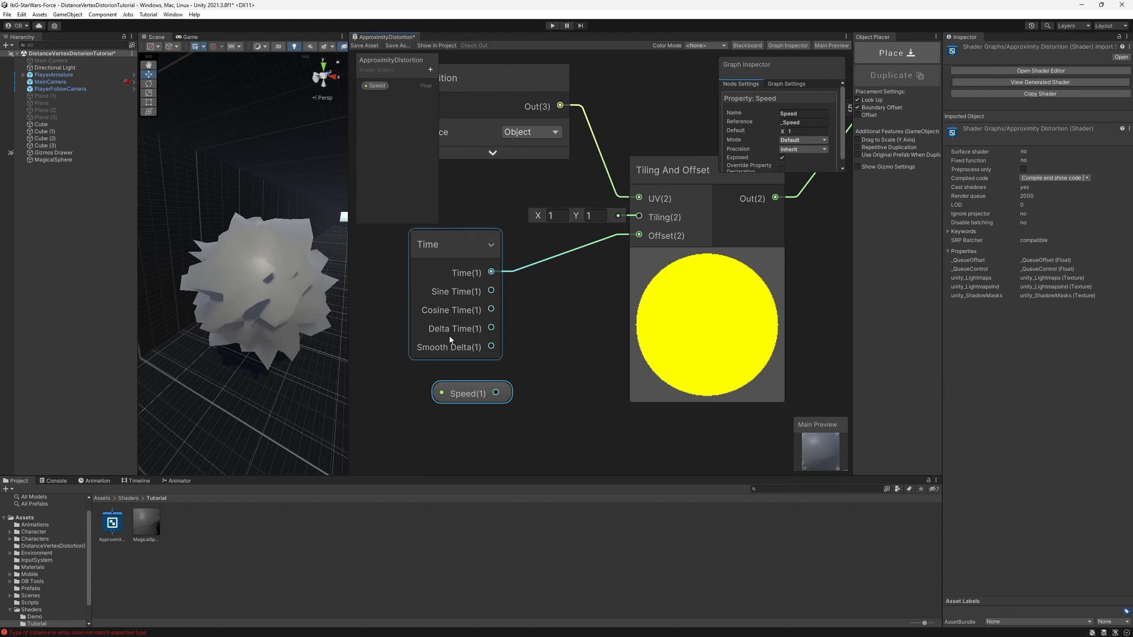
click(375, 86)
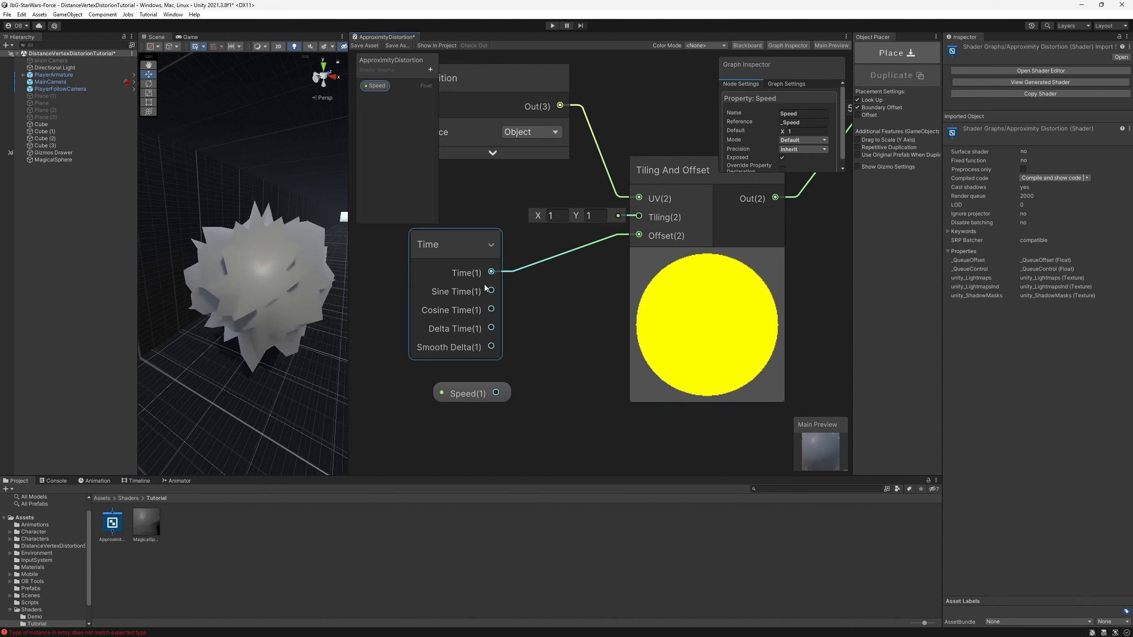
Step: Divide Speed by 100 with a new Divide node, collapse its preview, and arrange both nodes below Time
drag(496, 392, 563, 392)
text(div)
key(Return)
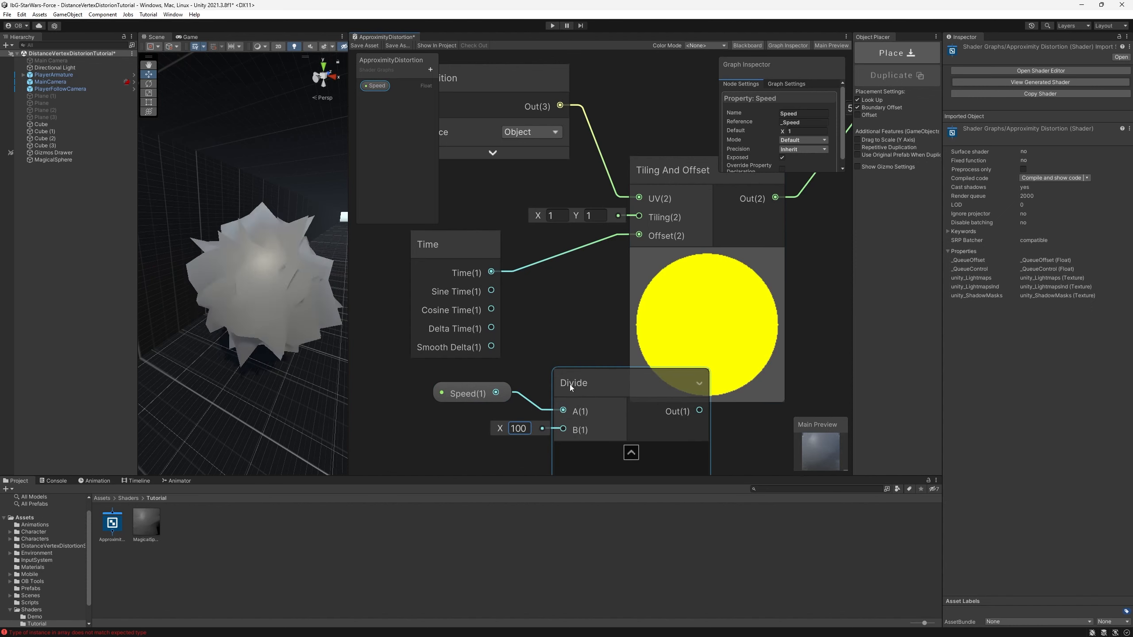
middle_drag(570, 387, 536, 325)
drag(382, 309, 542, 417)
drag(567, 351, 397, 372)
middle_drag(457, 375, 548, 387)
click(533, 338)
click(572, 315)
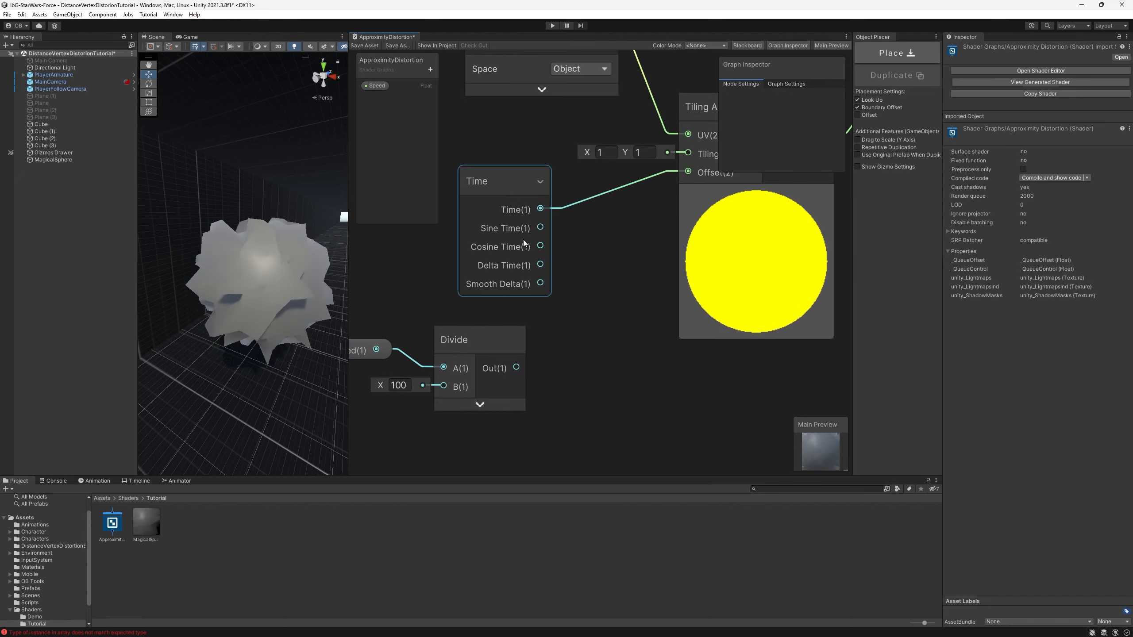
Step: Multiply Time by the Divide output with a new Multiply node, connect the result to the Tiling And Offset Offset input, and save
drag(523, 239, 471, 241)
key(space)
text(multiply)
click(614, 311)
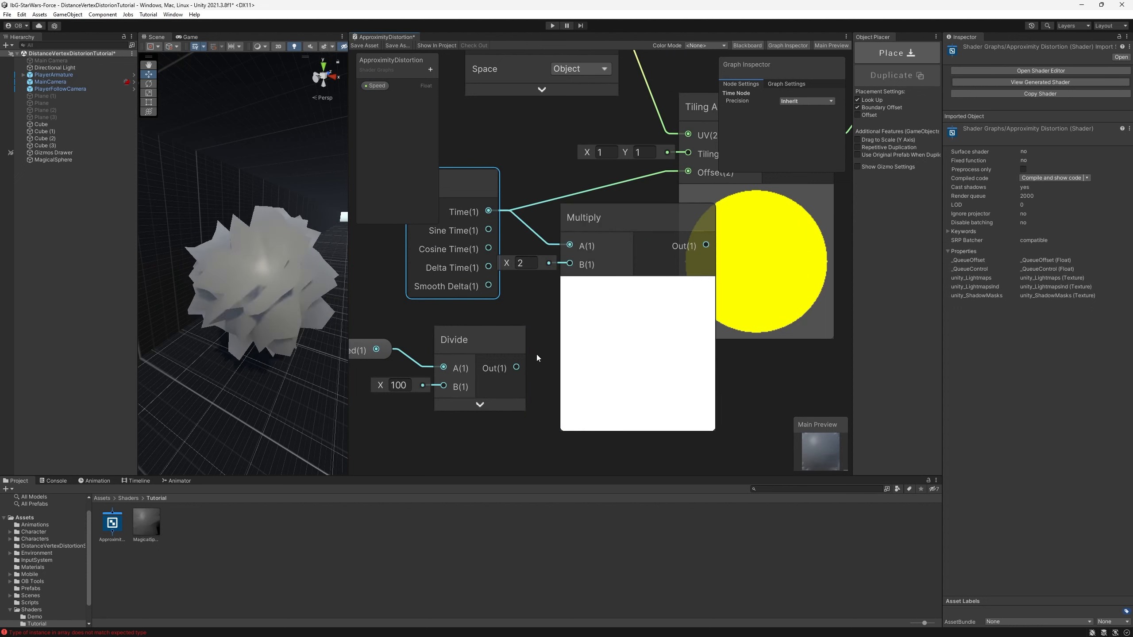
drag(516, 367, 570, 264)
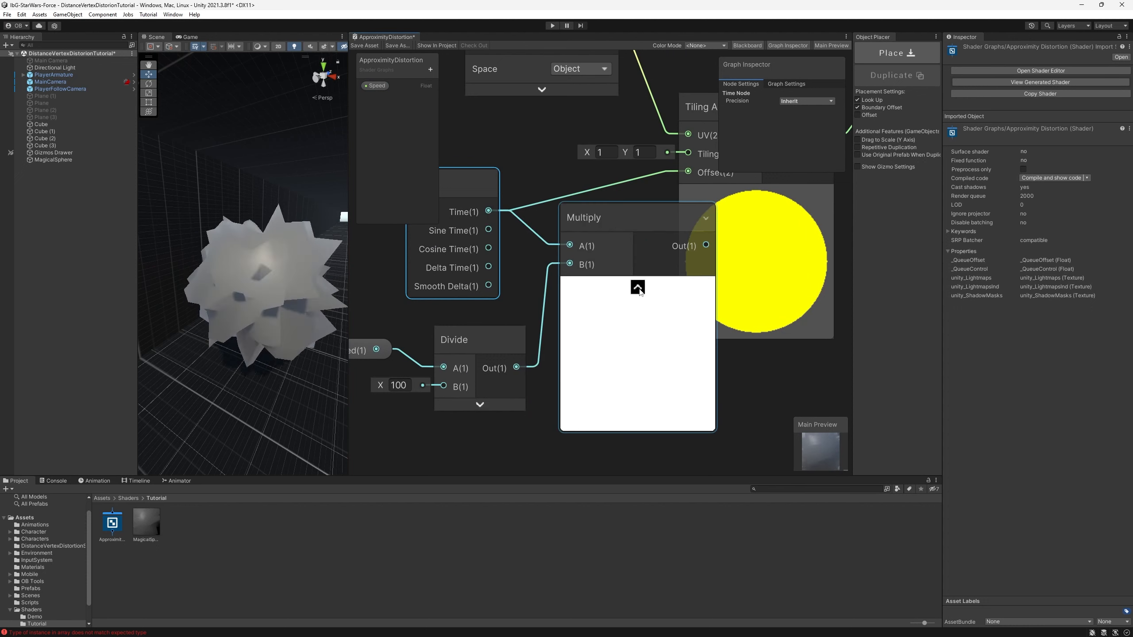
click(637, 287)
drag(641, 245, 688, 171)
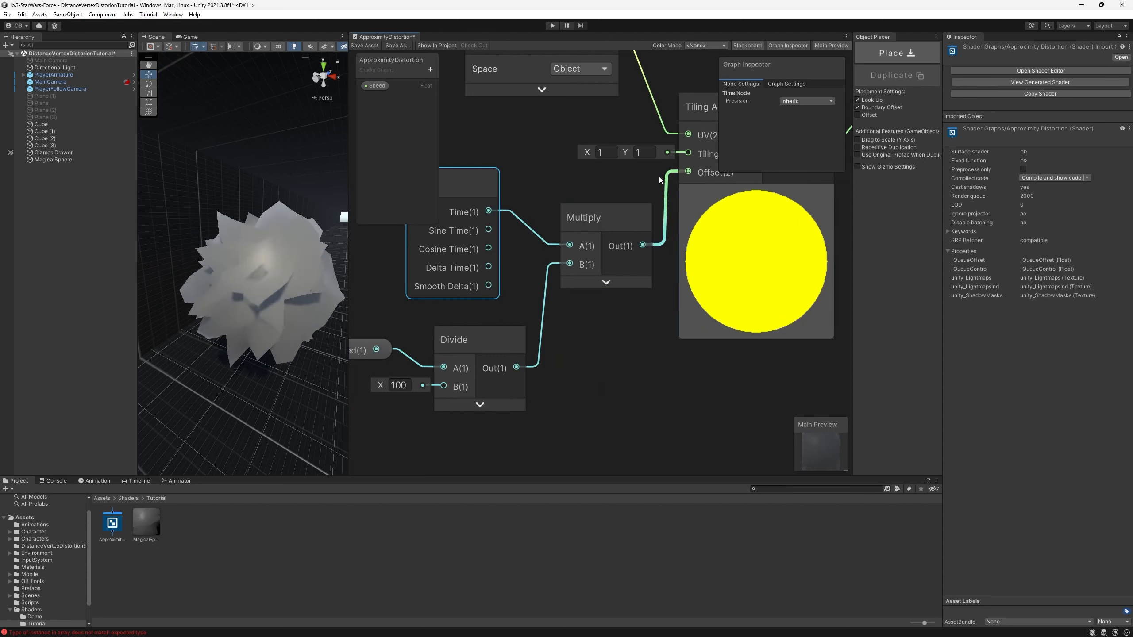
click(364, 45)
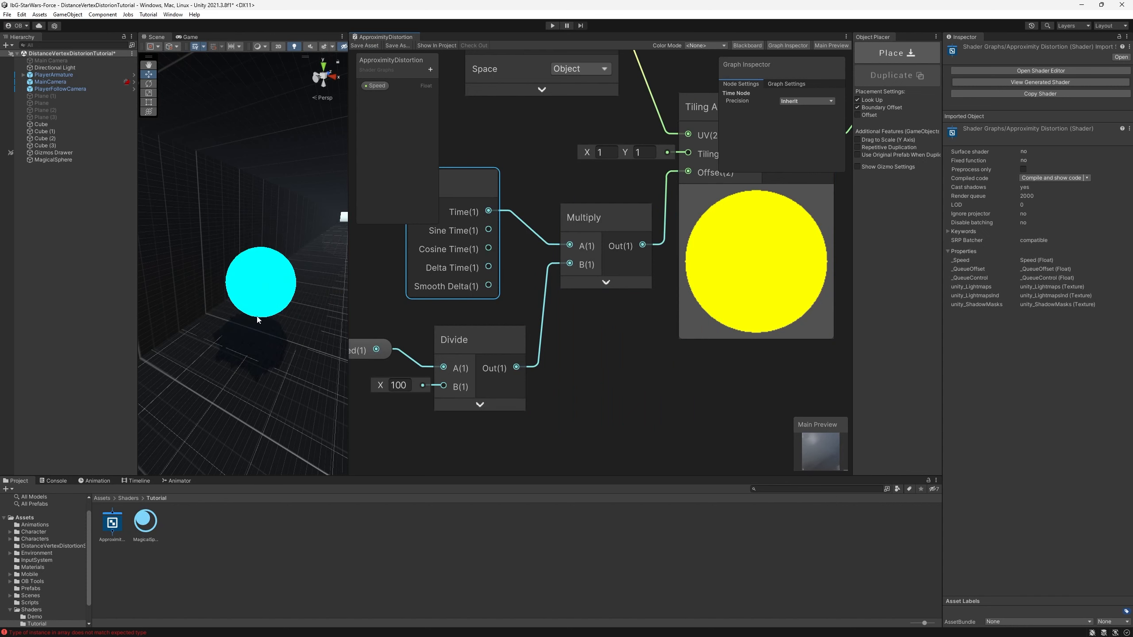
Step: Try a Speed of 100 on the MagicalSphere object's material, and set it back to 1
click(80, 161)
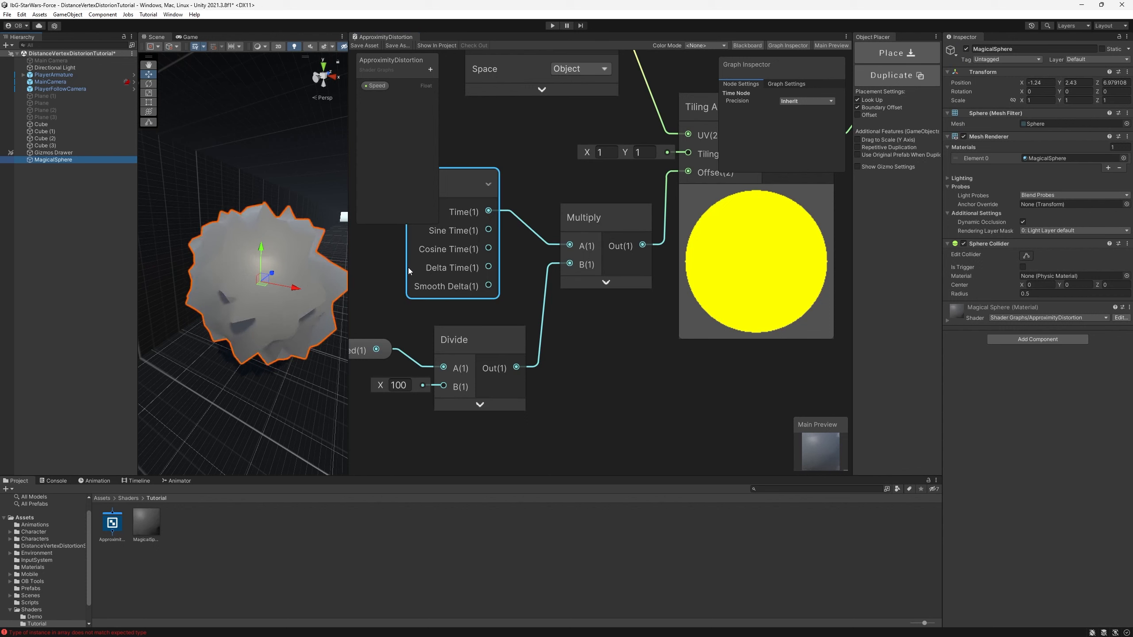
click(1014, 322)
drag(1011, 354, 1025, 357)
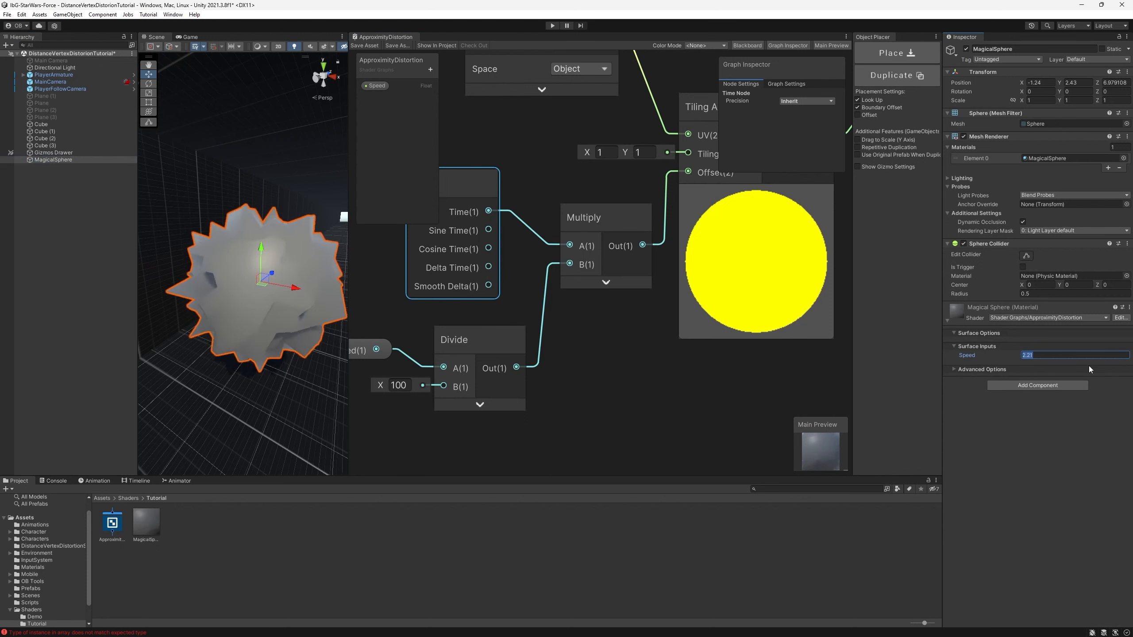
text(100)
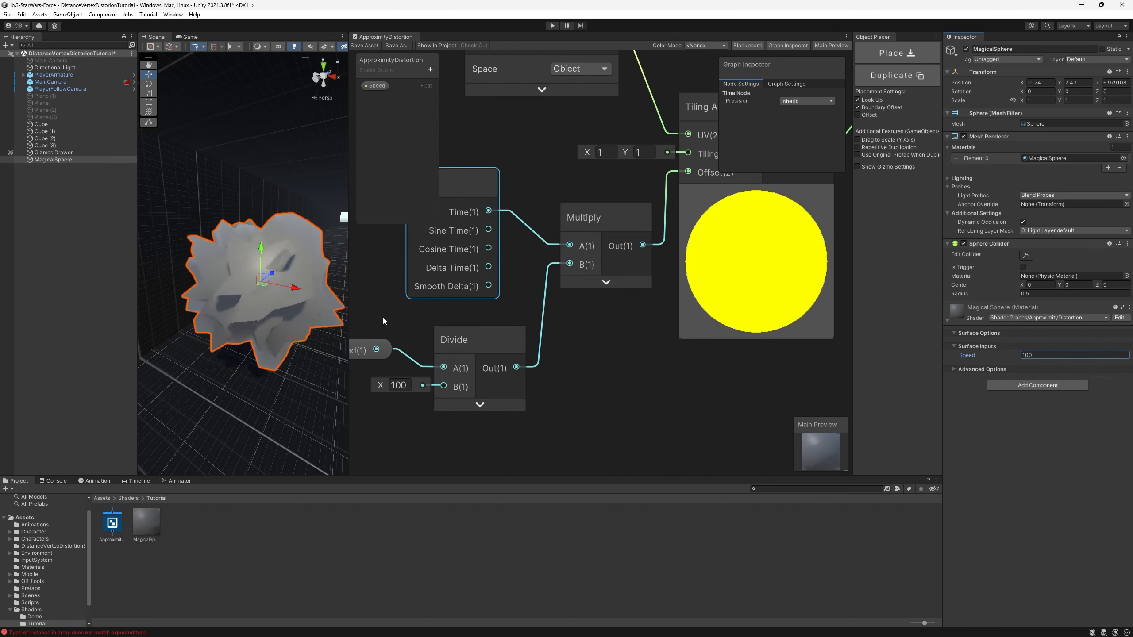
double_click(1042, 354)
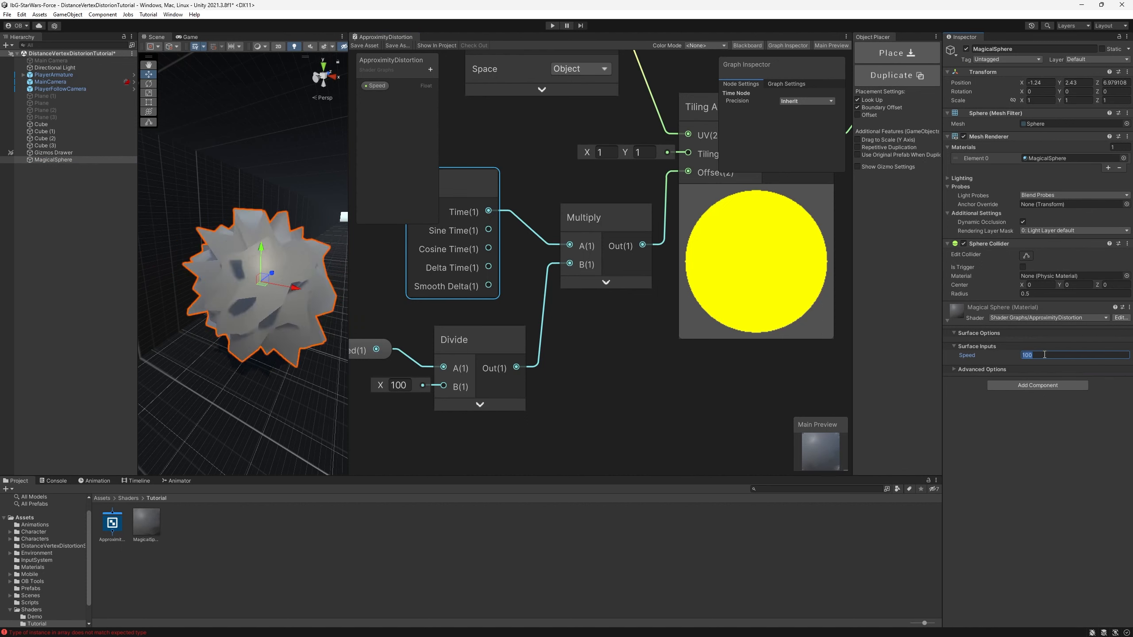
text(1)
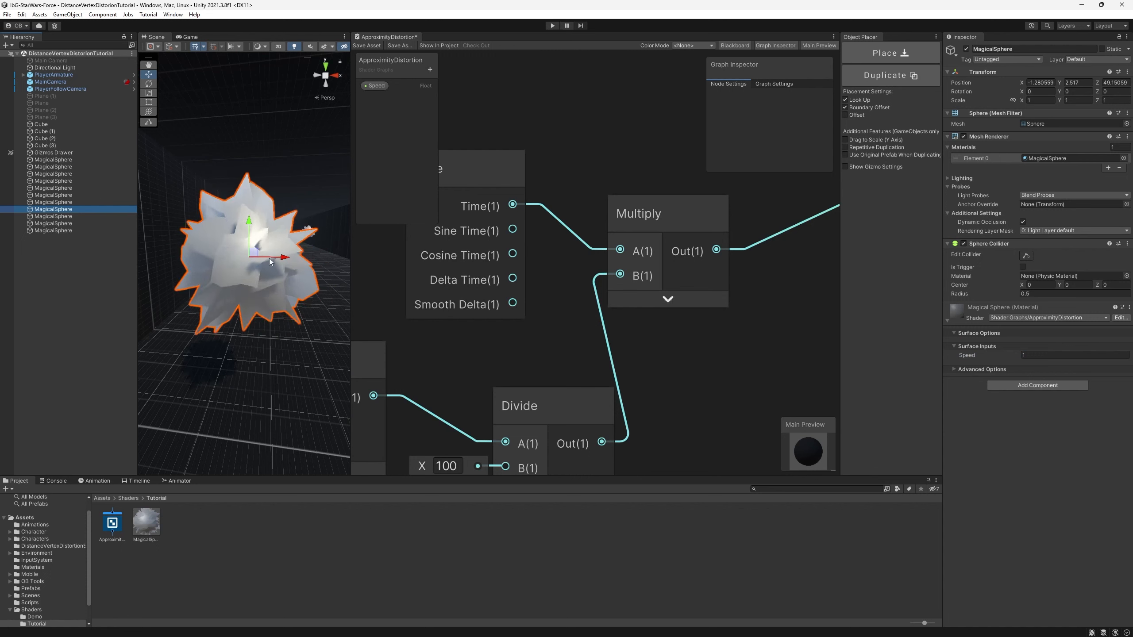
Step: Check the Always Refresh option among the Scene view's effects settings
click(333, 48)
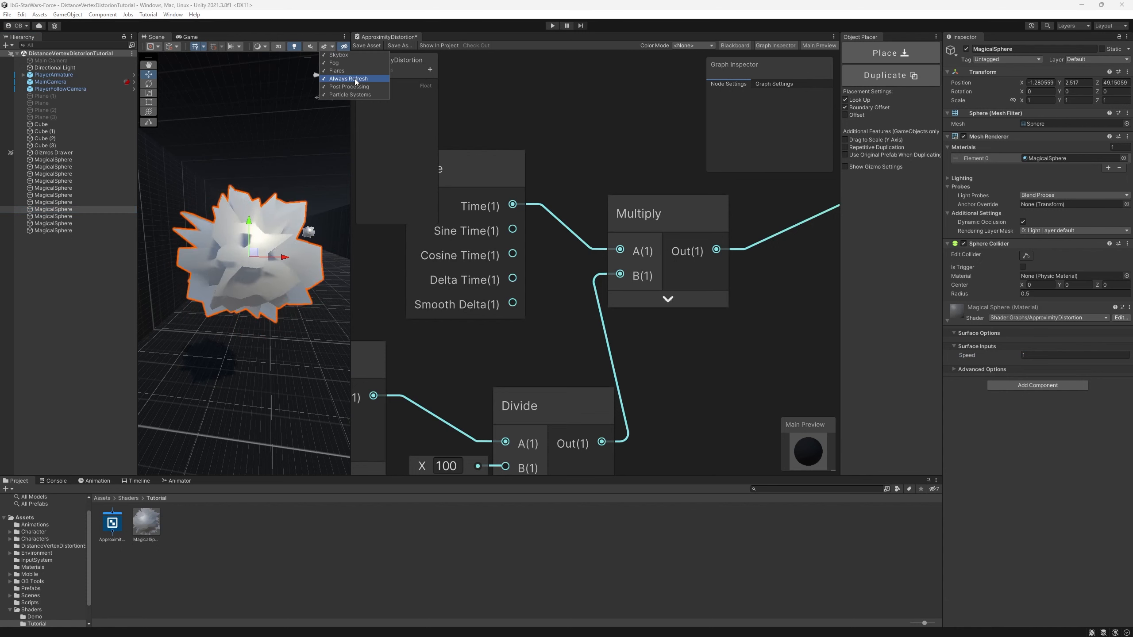
click(285, 195)
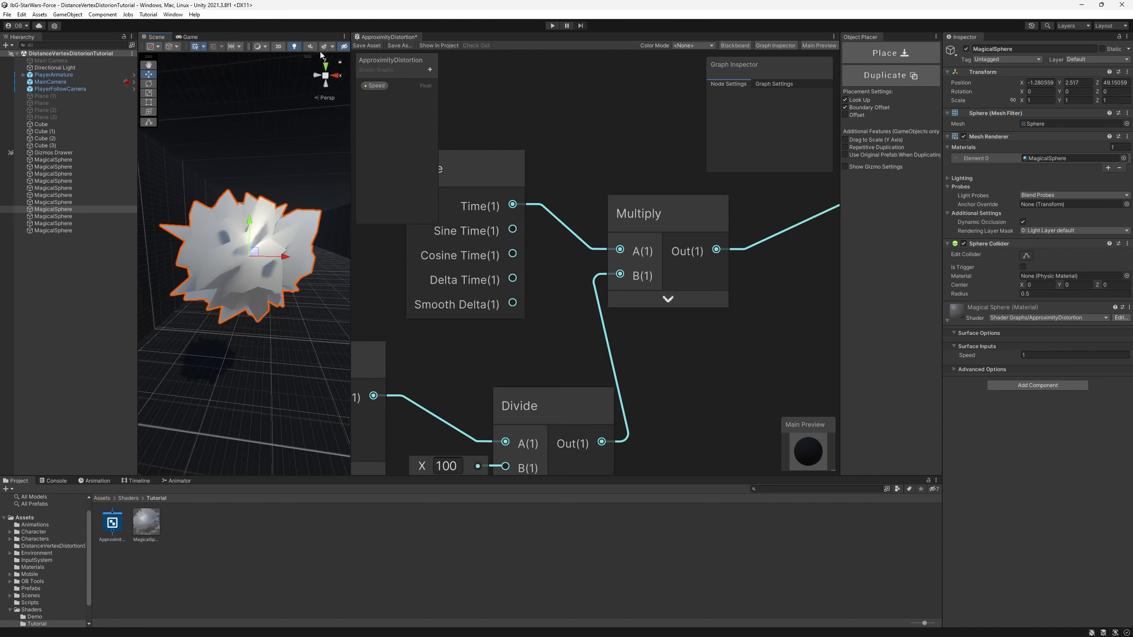
click(332, 46)
click(287, 209)
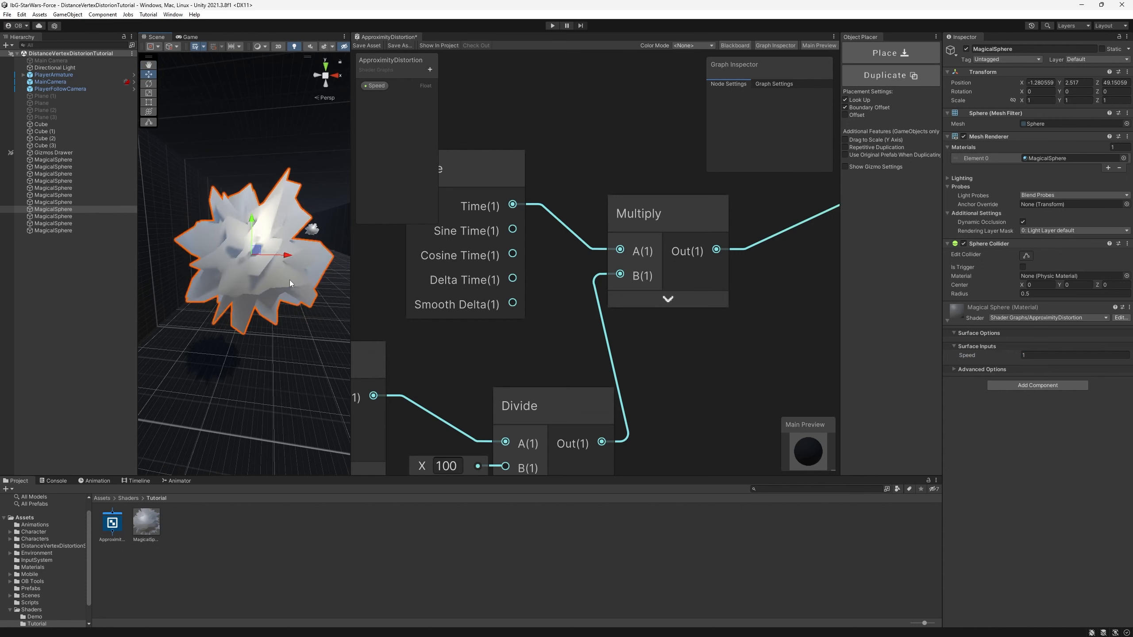
Step: Group the Time, Speed, Divide and Multiply nodes away from Tiling And Offset, and title the group Speed
drag(397, 302, 519, 387)
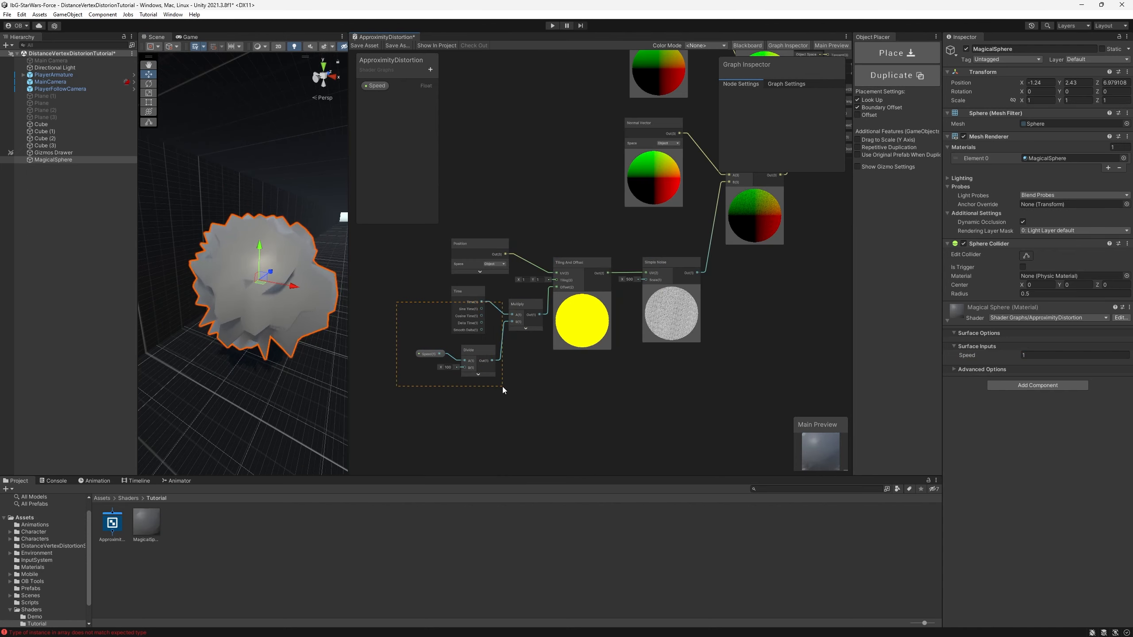
drag(516, 323, 458, 352)
middle_drag(458, 356, 502, 339)
right_click(517, 310)
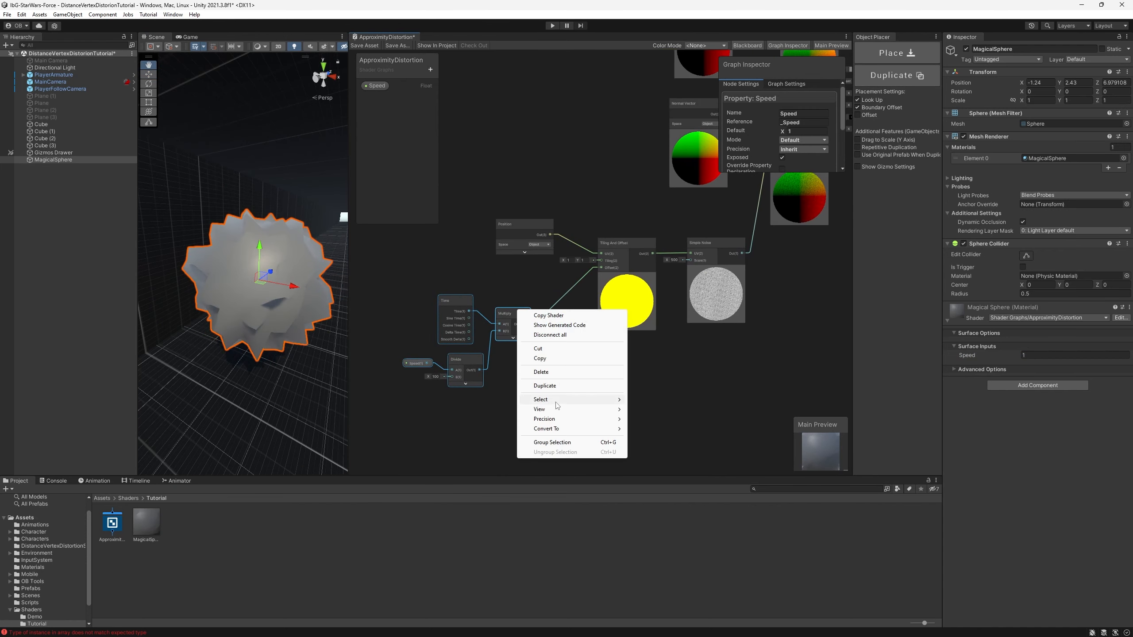
click(560, 443)
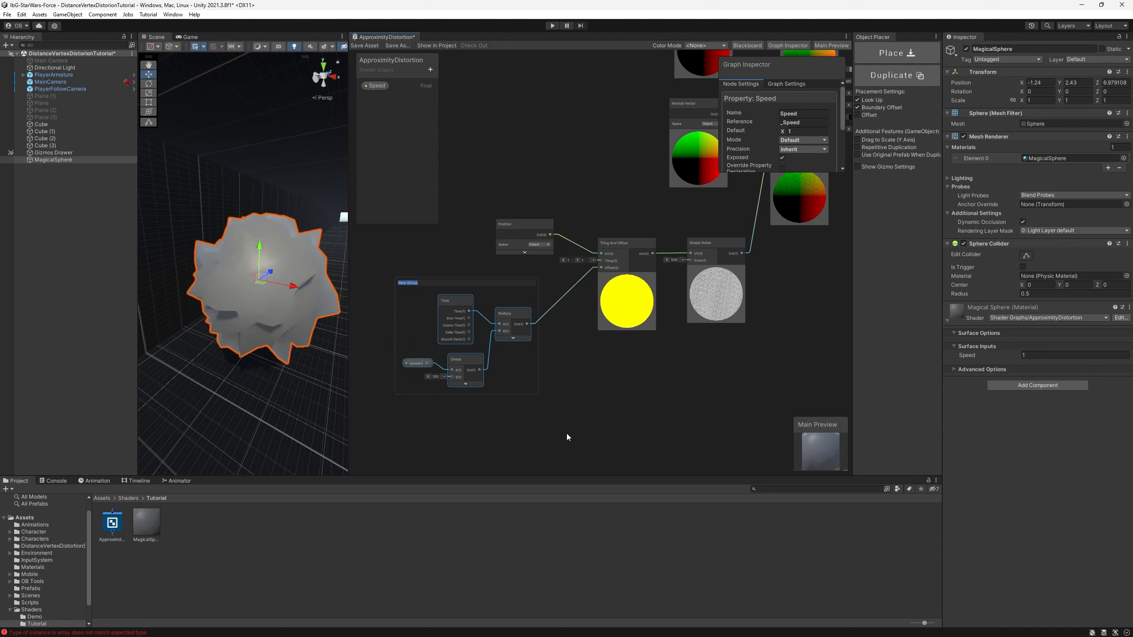
text(Speed)
key(Return)
Step: Group the Position, Tiling And Offset and Simple Noise nodes, and title the group Noise Control
middle_drag(649, 414, 543, 432)
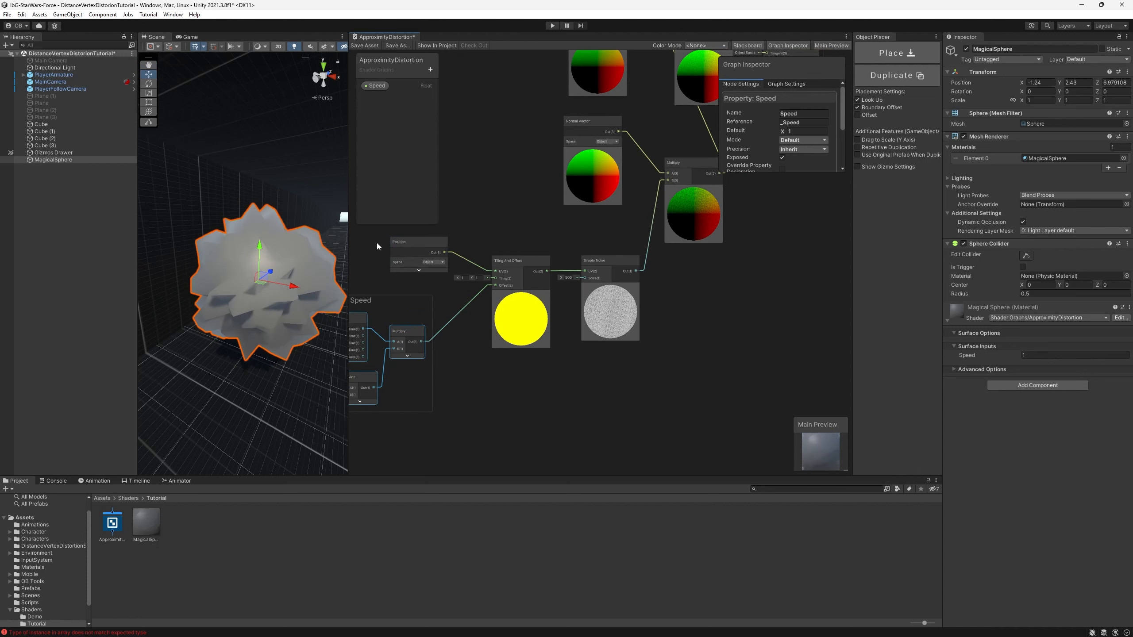
drag(377, 242, 685, 320)
drag(605, 281, 604, 277)
key(ctrl+g)
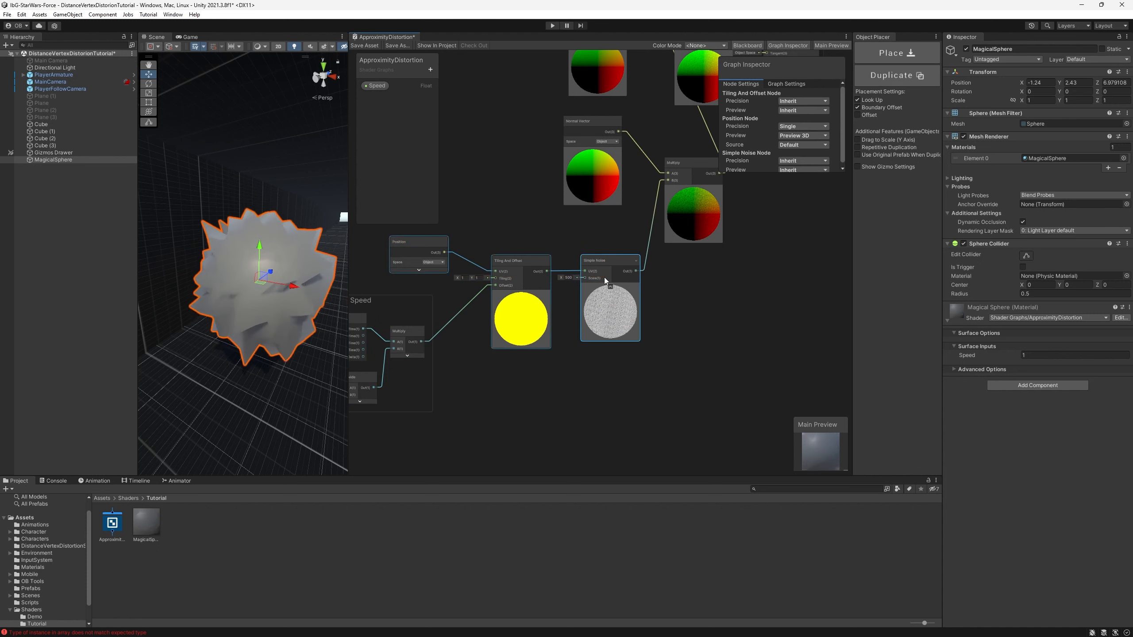
text(Noise Control)
key(Return)
Step: Reposition the Noise Control and Speed groups so that they sit clear of each other
click(549, 225)
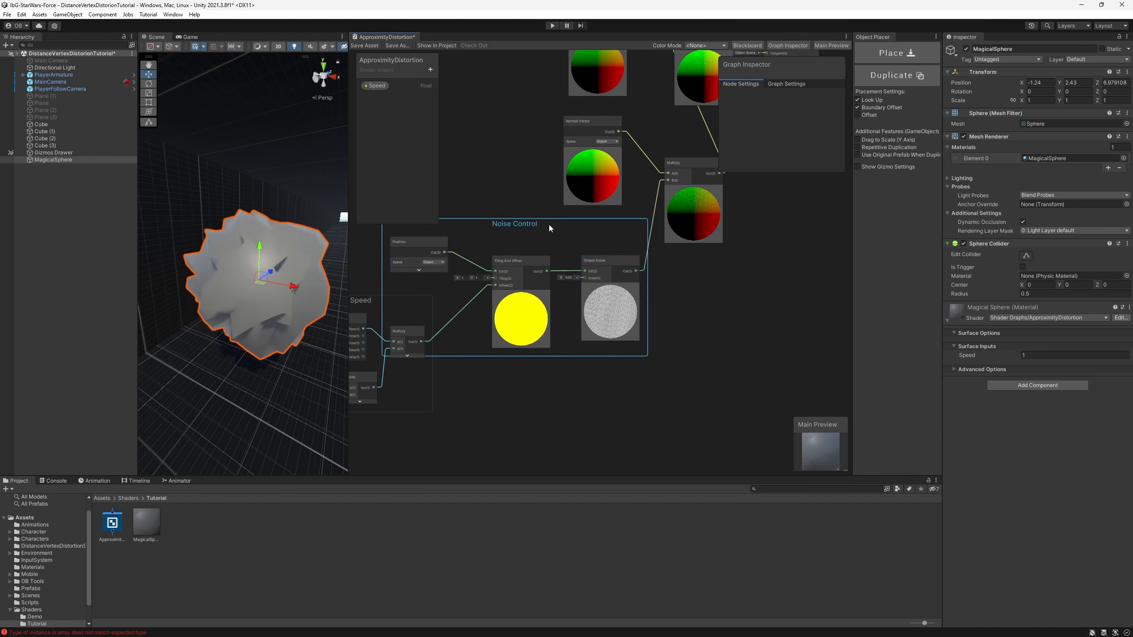
drag(548, 225, 611, 244)
drag(409, 302, 367, 304)
middle_drag(548, 350, 596, 397)
drag(628, 295, 591, 291)
middle_drag(591, 292, 521, 354)
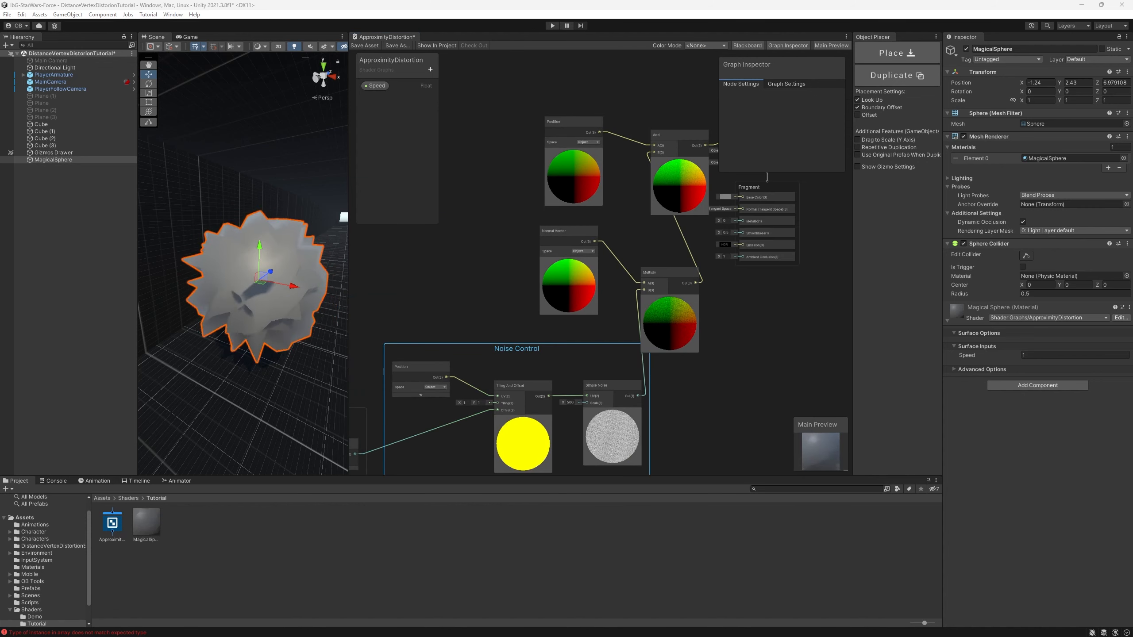
Step: Collapse the preview of the Multiply node beside Normal Vector, and space out the nodes between the noise and the Vertex block
middle_drag(520, 354, 463, 362)
click(612, 307)
drag(596, 281, 586, 269)
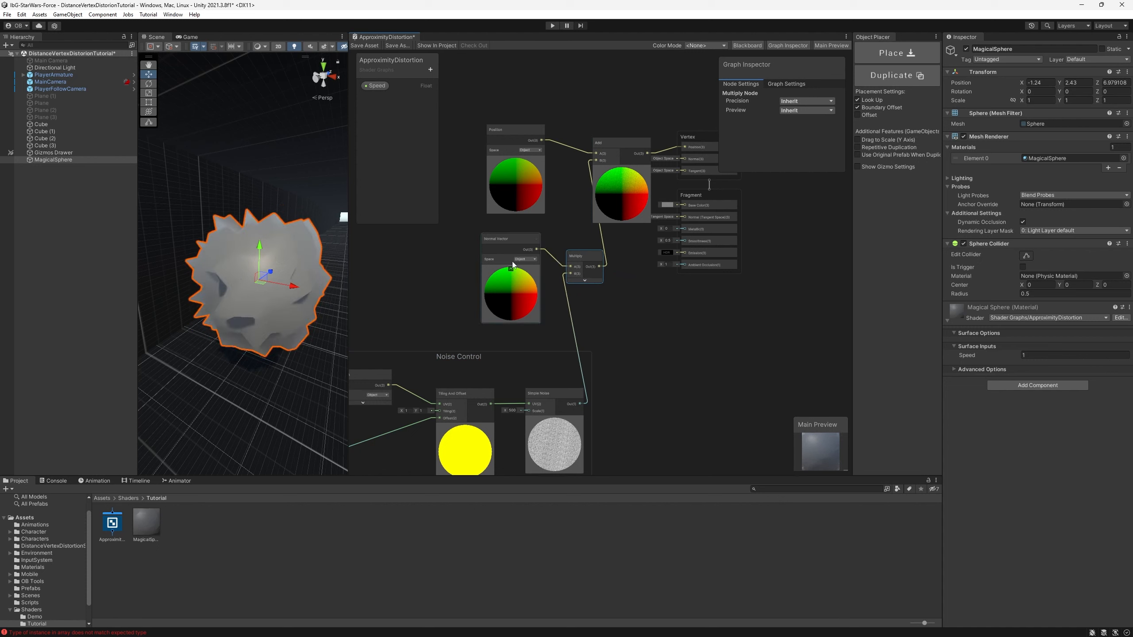
drag(513, 265, 503, 261)
drag(595, 299, 522, 223)
middle_drag(522, 223, 577, 282)
drag(613, 159, 646, 193)
Step: Group the upper Position, Normal Vector, Multiply and Add nodes, and title the group Vertex Control
drag(455, 135, 677, 321)
key(ctrl+g)
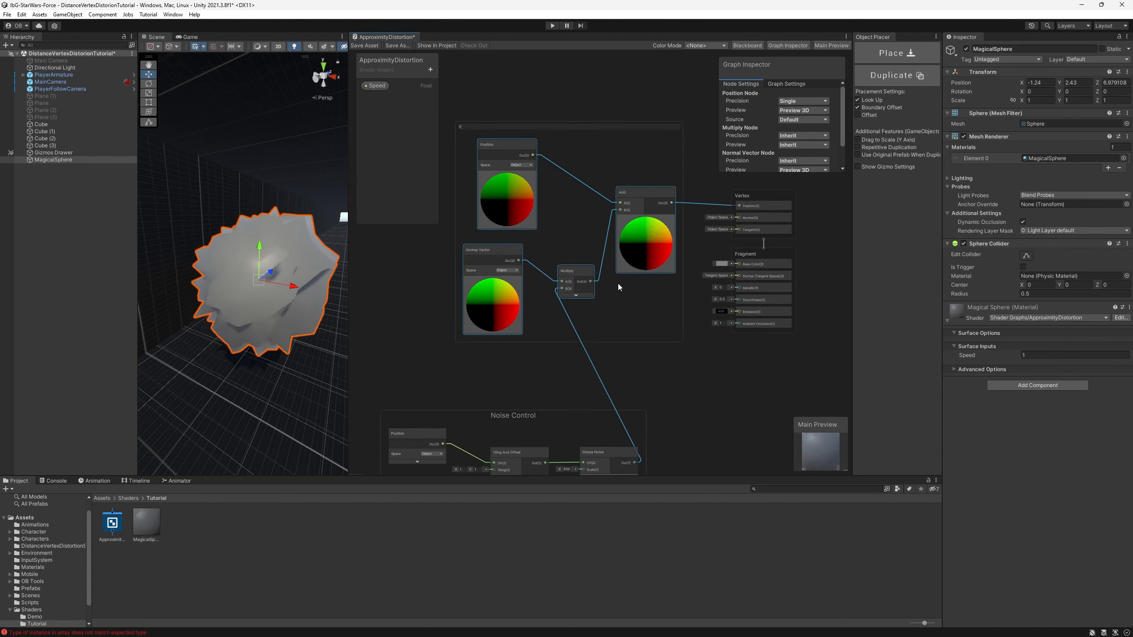
text(Vertex Control)
key(Return)
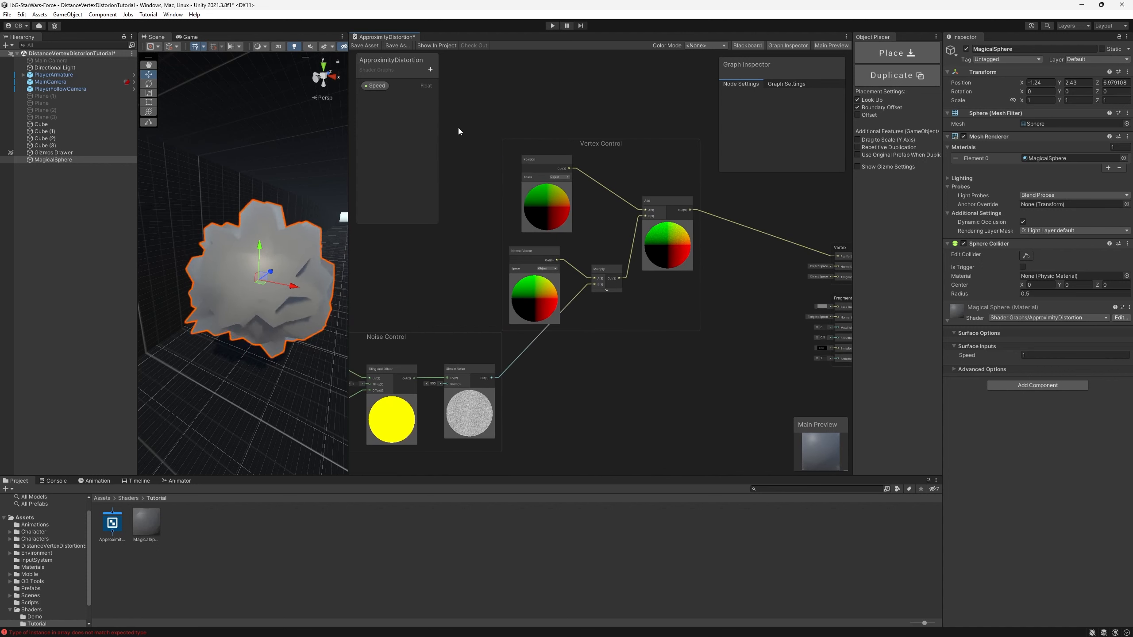
Step: Add a Vector 2 property named RangeRemap with default values X 0 and Y 1
middle_drag(506, 339, 519, 326)
scroll(519, 330, up, 3)
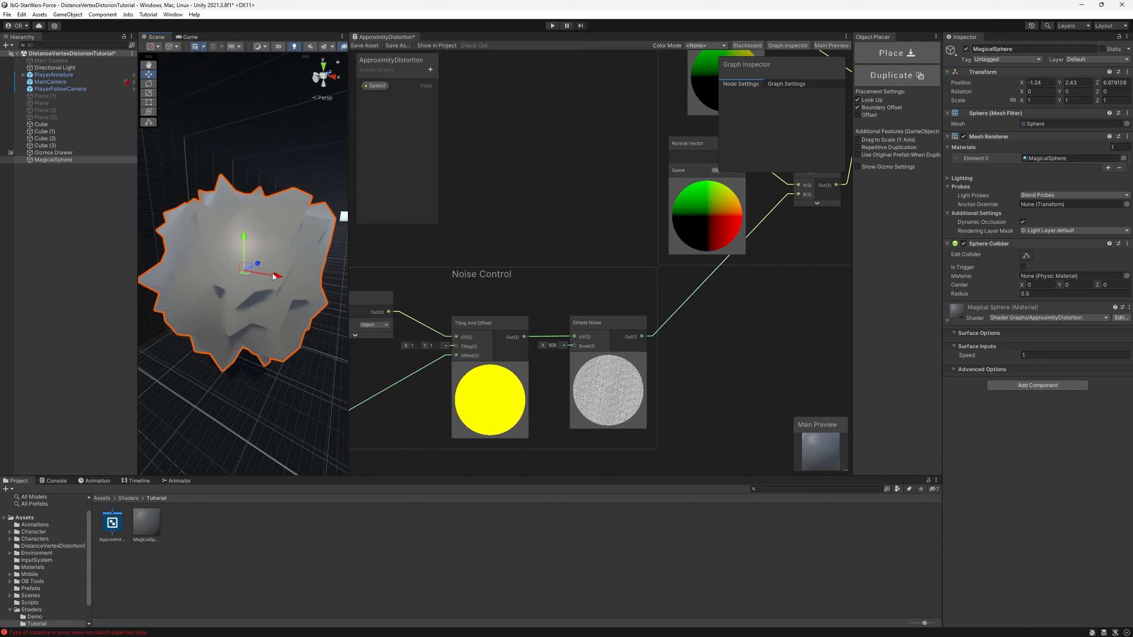
click(431, 69)
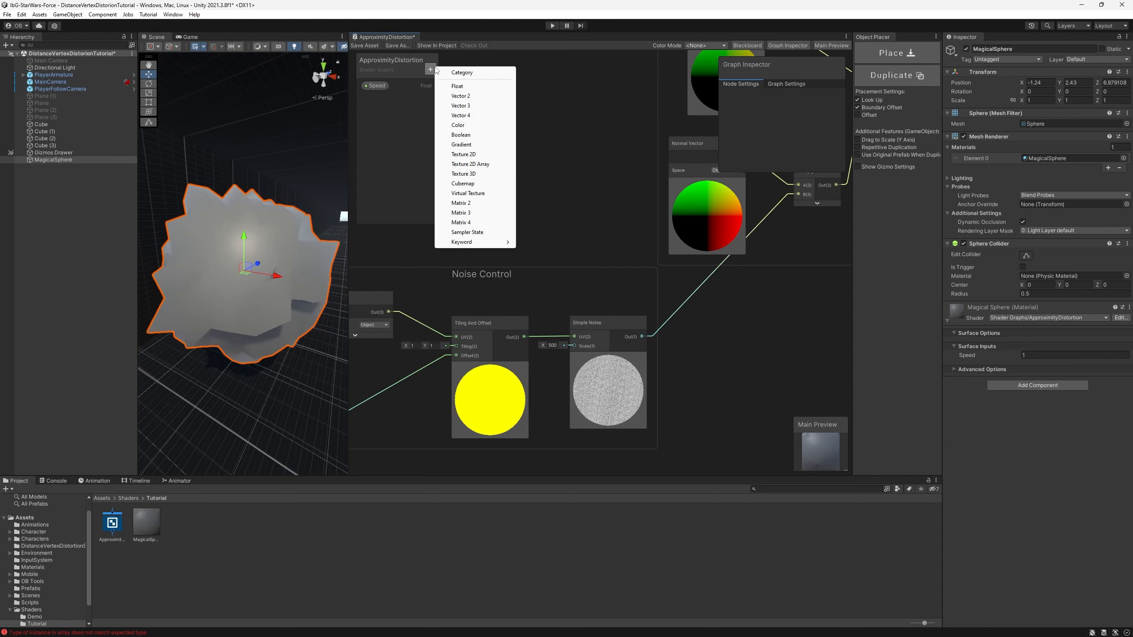
click(443, 95)
text(Range)
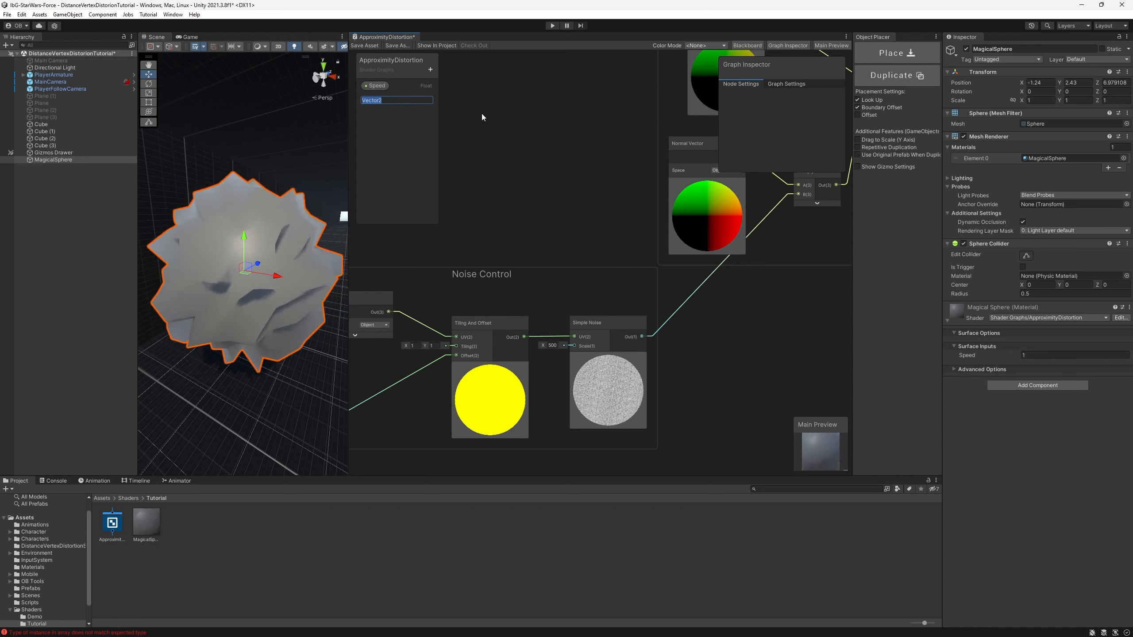
text(Remap)
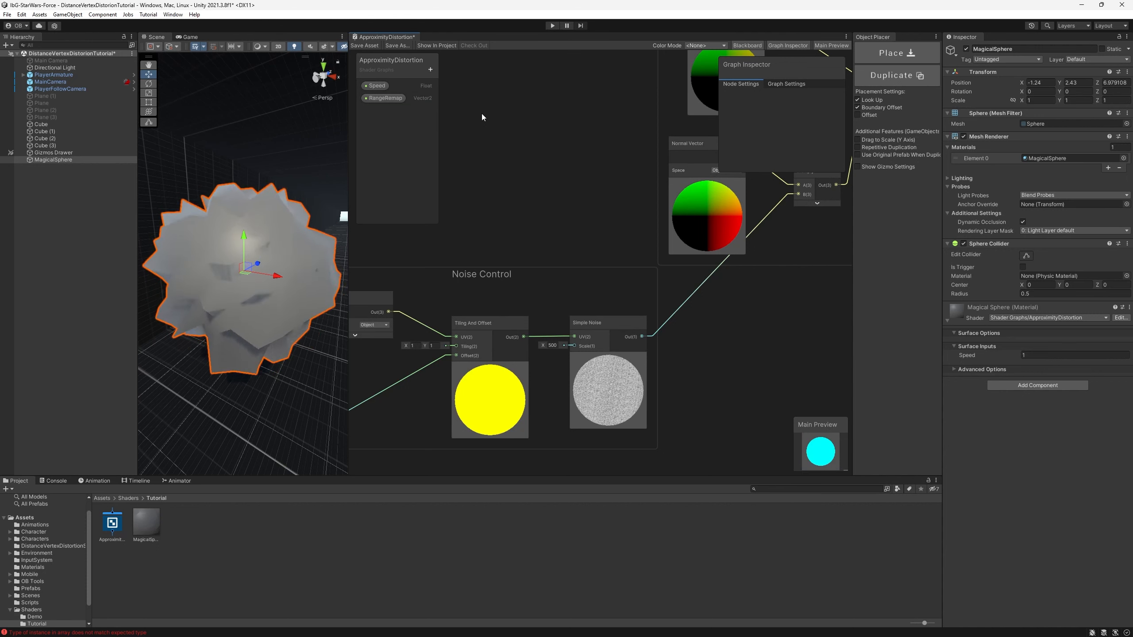
click(401, 98)
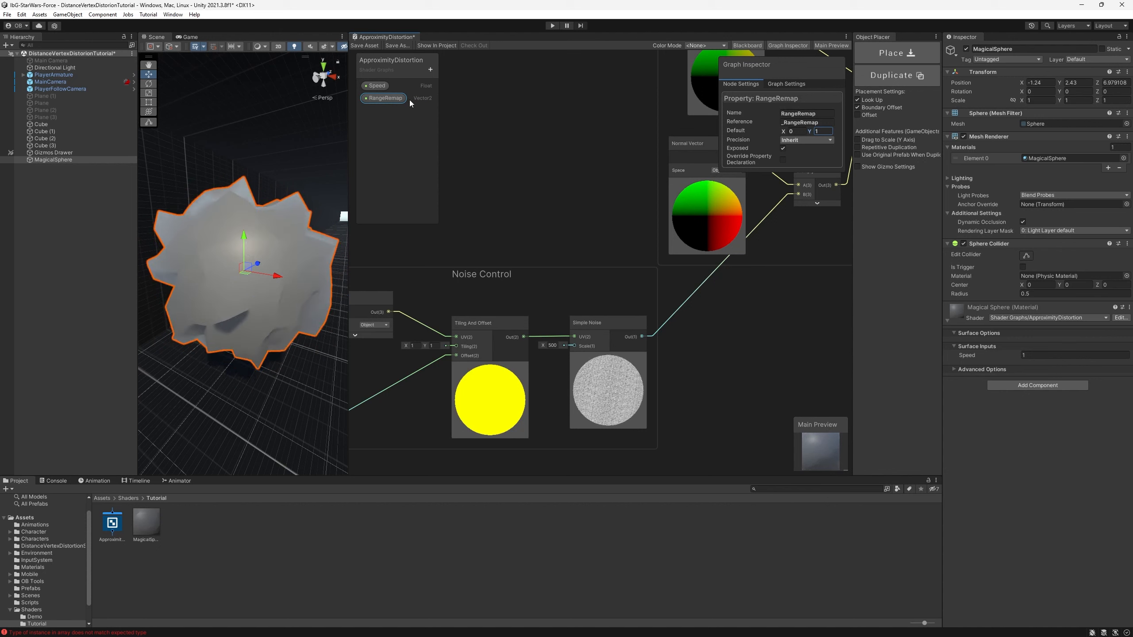
Step: Place the RangeRemap property below Simple Noise in the graph, and add a Remap node fed by the Simple Noise output
drag(387, 99, 555, 302)
middle_drag(548, 303, 545, 188)
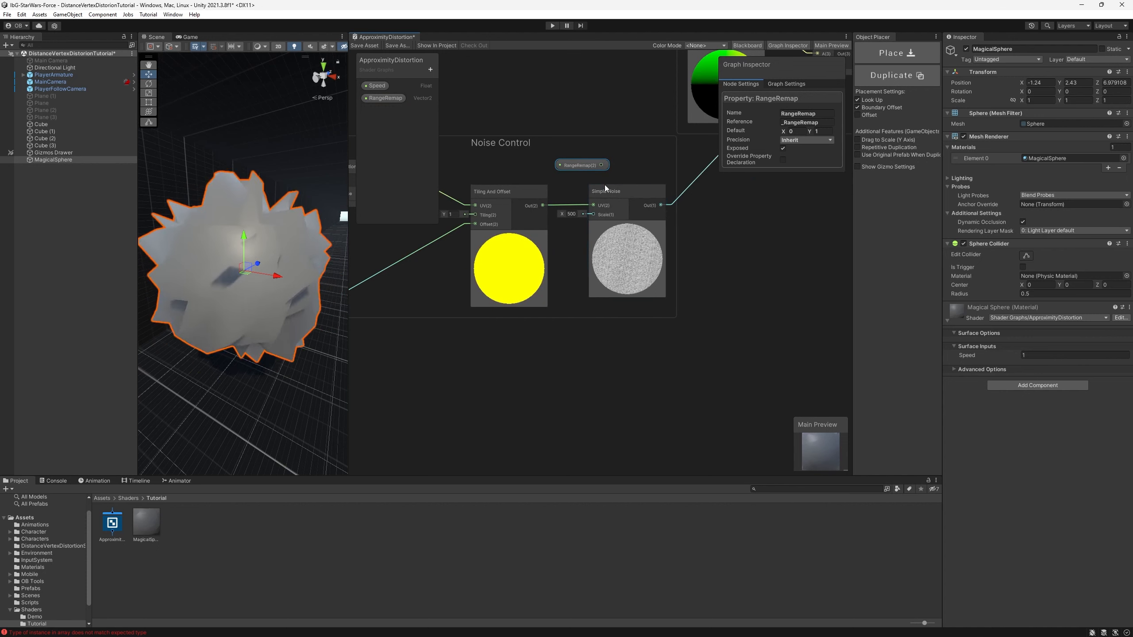
middle_drag(617, 232, 524, 251)
drag(487, 184, 624, 295)
drag(623, 235, 638, 228)
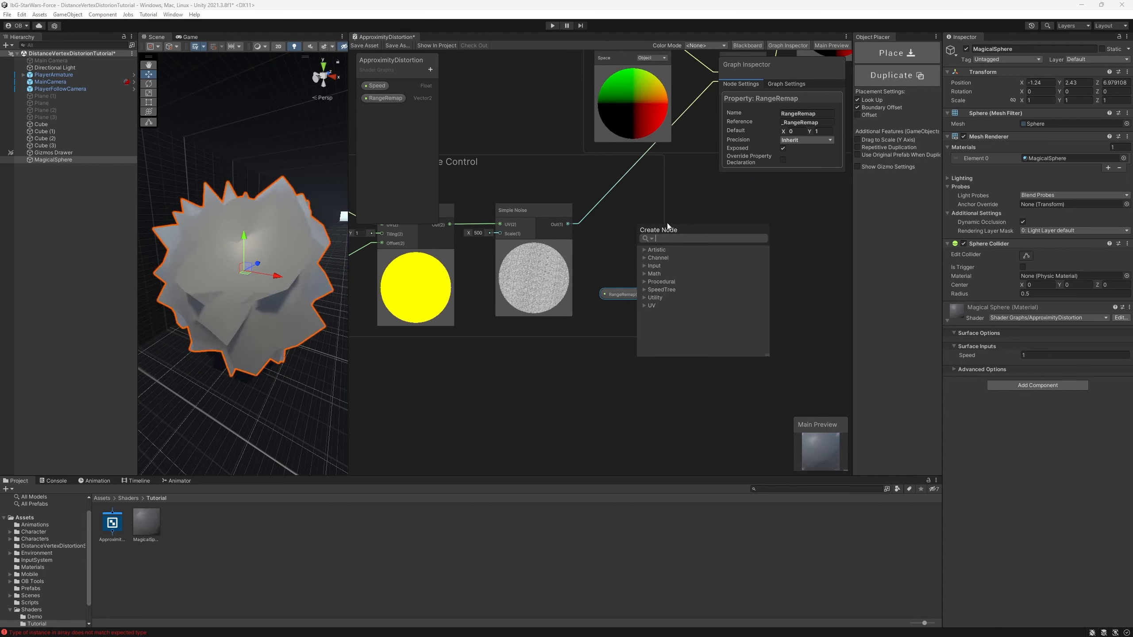
key(Return)
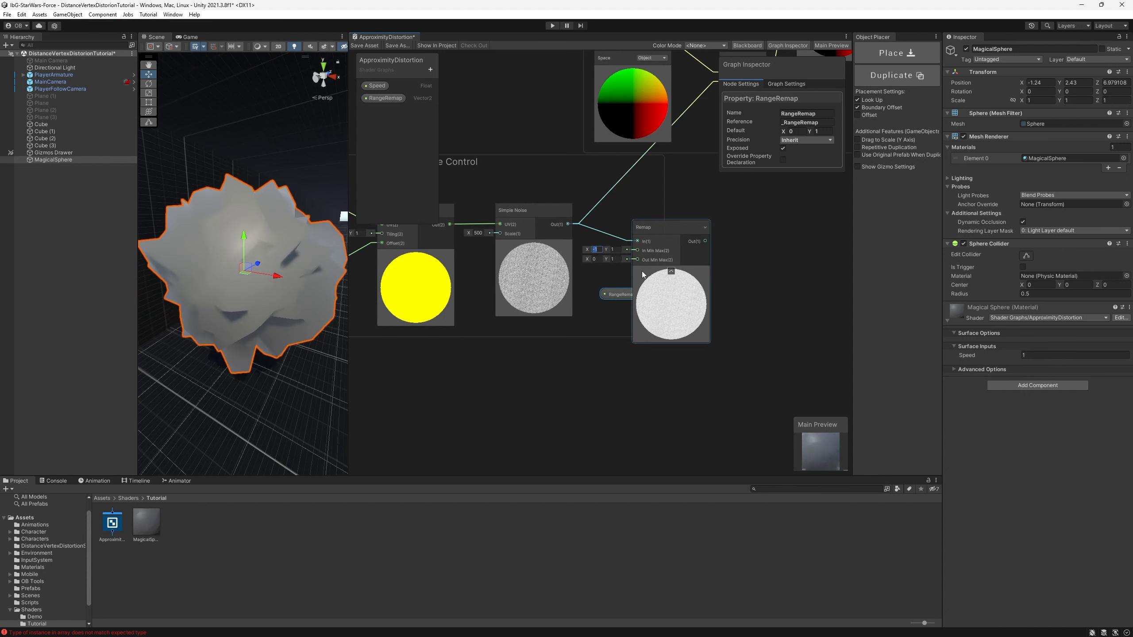
Step: Set Remap's In Min Max to 0 and 1, and wire RangeRemap through its Out Min Max and output to Multiply B
text(0)
mouse_move(664, 247)
mouse_down()
mouse_move(641, 221)
mouse_move(680, 218)
mouse_move(687, 236)
mouse_move(661, 250)
mouse_up()
click(623, 294)
middle_drag(628, 271, 523, 342)
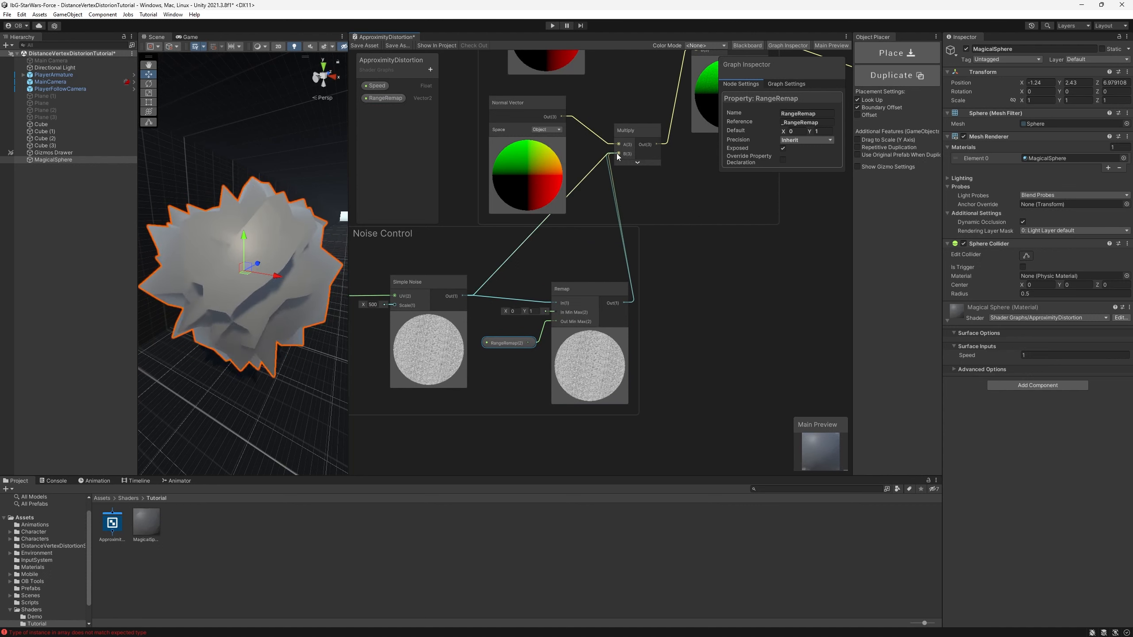
middle_drag(616, 156, 608, 210)
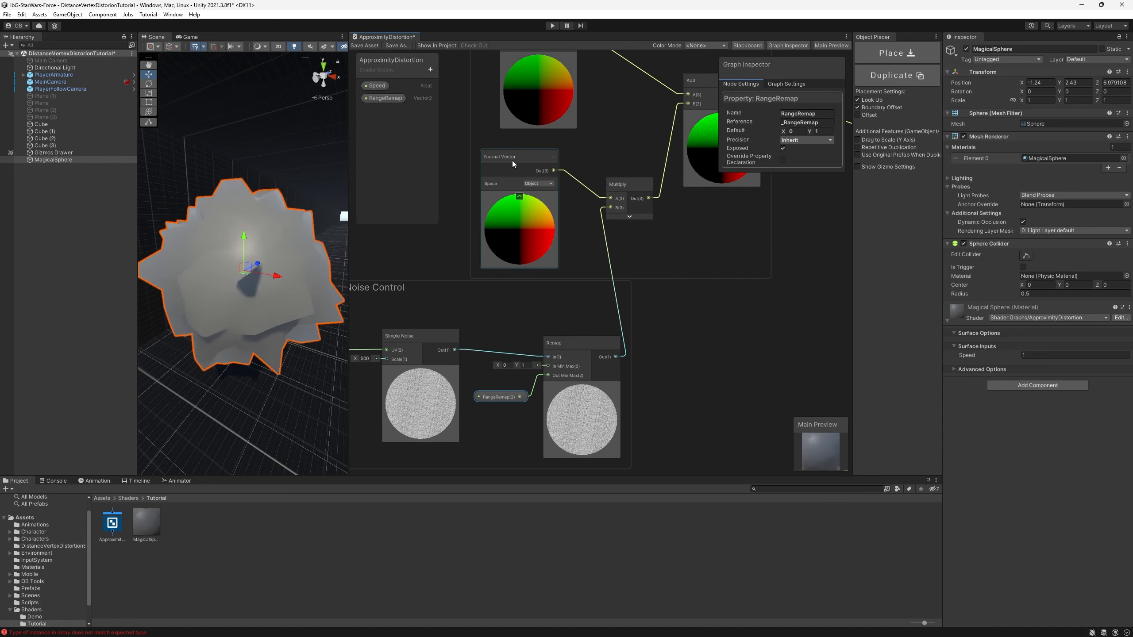
Step: Save the graph, and try RangeRemap Y values of 0.18 and 0 on the MagicalSphere object's material
click(87, 159)
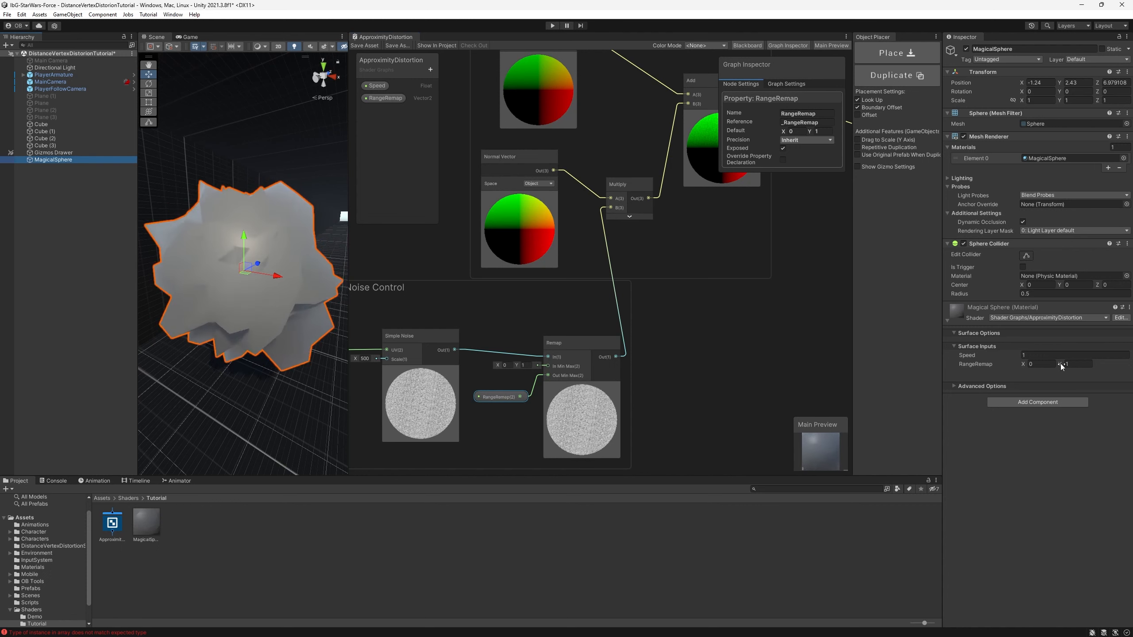
mouse_move(1062, 367)
mouse_down()
mouse_move(1087, 370)
mouse_move(1064, 371)
mouse_up()
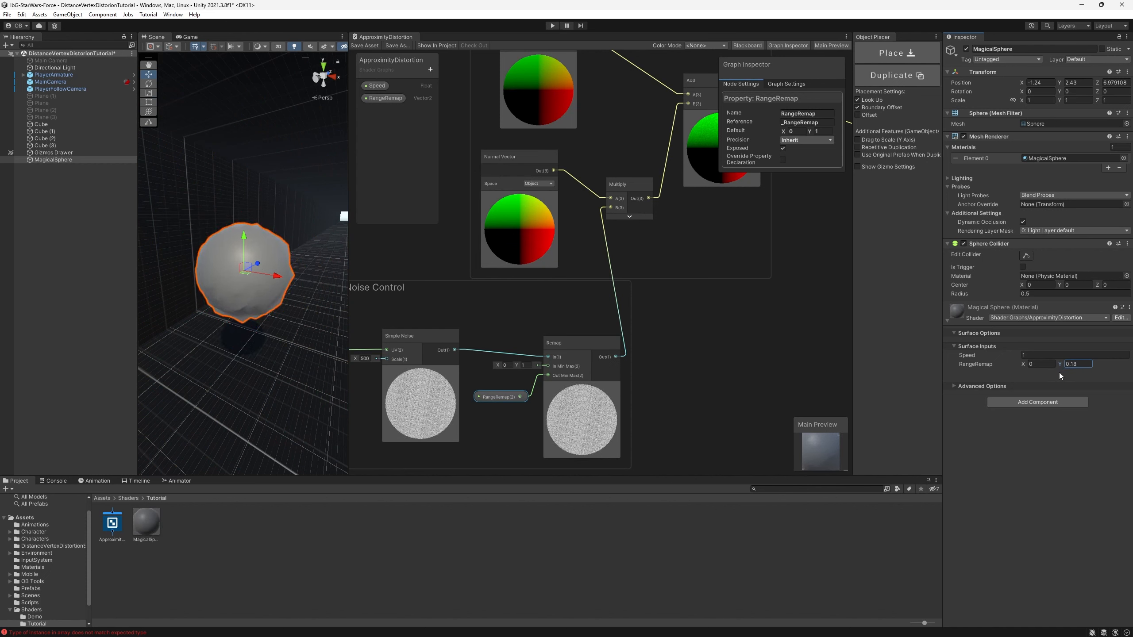
click(1072, 364)
text(0)
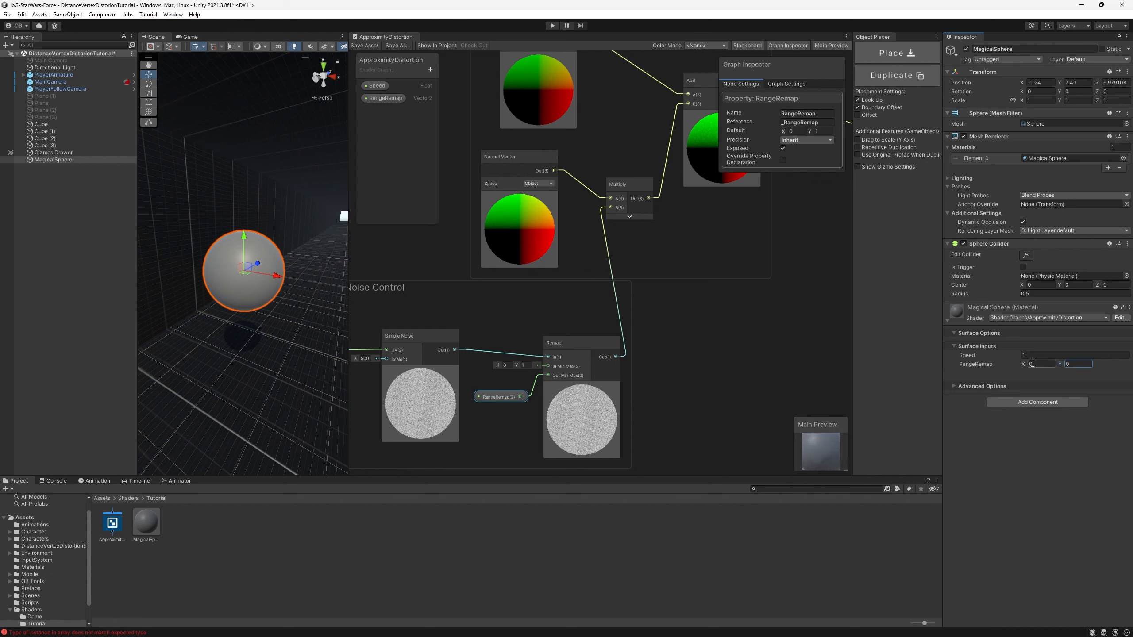
Step: Try a RangeRemap X value of -1 on the material and inspect the sphere up close
text(-1)
key(Return)
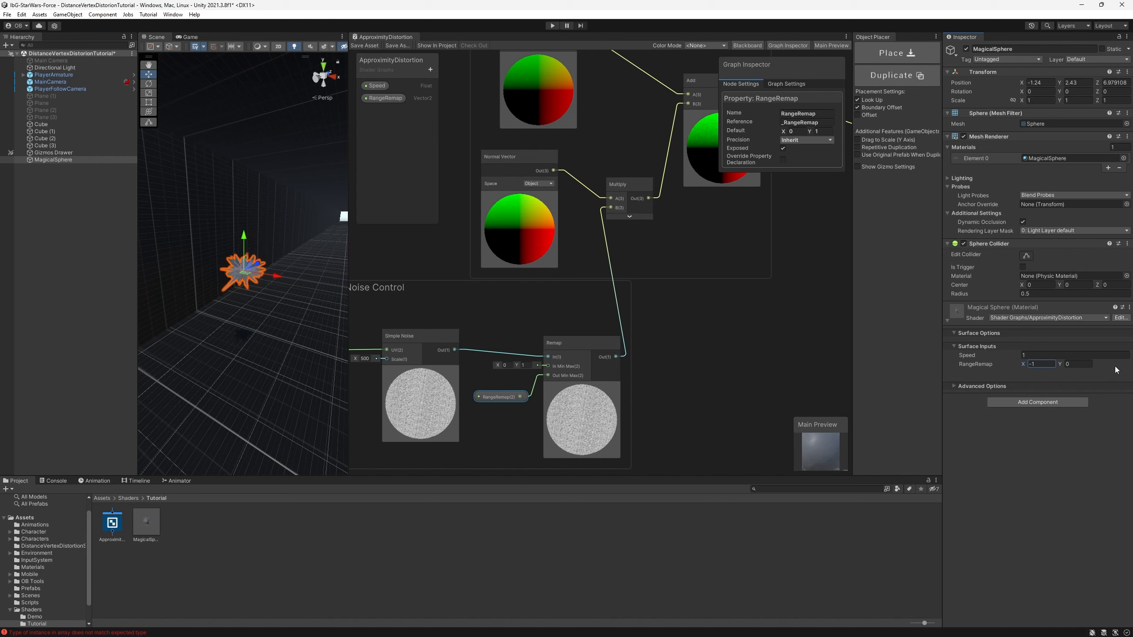
key(w)
right_drag(286, 270, 285, 279)
key(s)
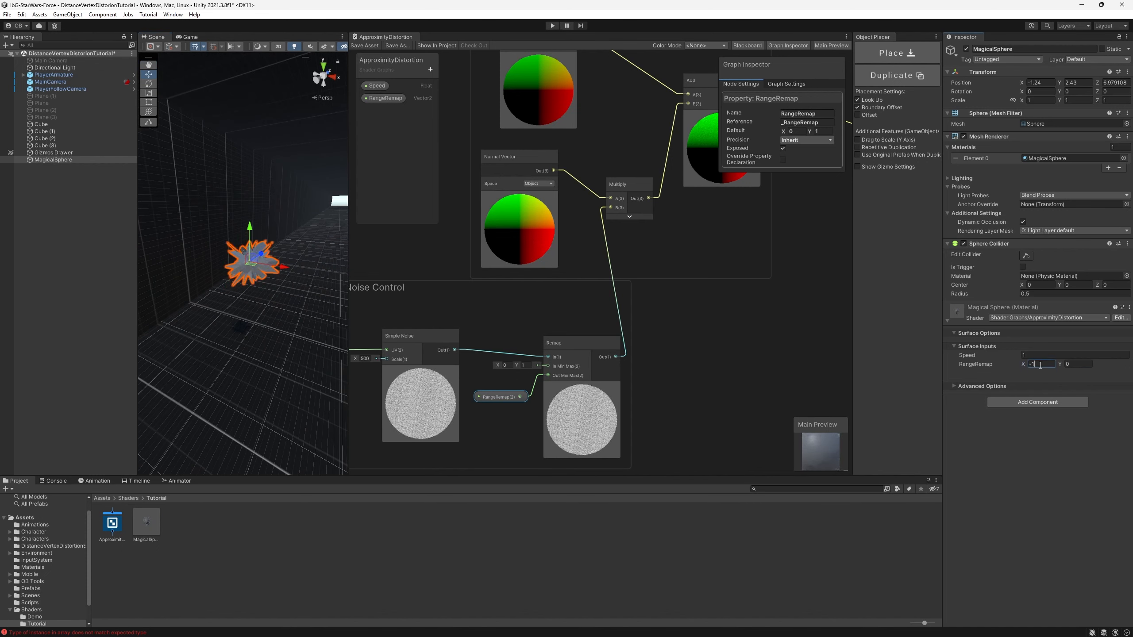
Step: Set the material's RangeRemap to X -0.5 and Y 0.5, and inspect the distorted sphere
click(1041, 364)
text(-0.2)
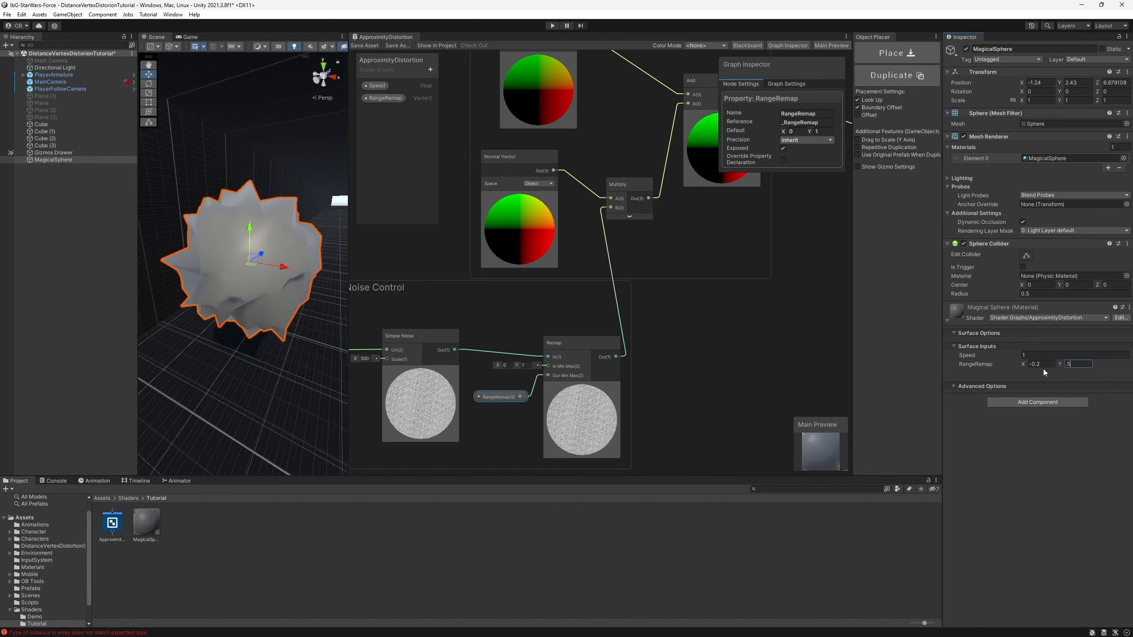
right_drag(248, 295, 248, 270)
key(a)
key(d)
Step: Move the Vertex Control group slightly closer to the Vertex and Fragment blocks
click(649, 243)
scroll(472, 334, down, 4)
middle_drag(471, 335, 568, 283)
middle_drag(483, 306, 553, 275)
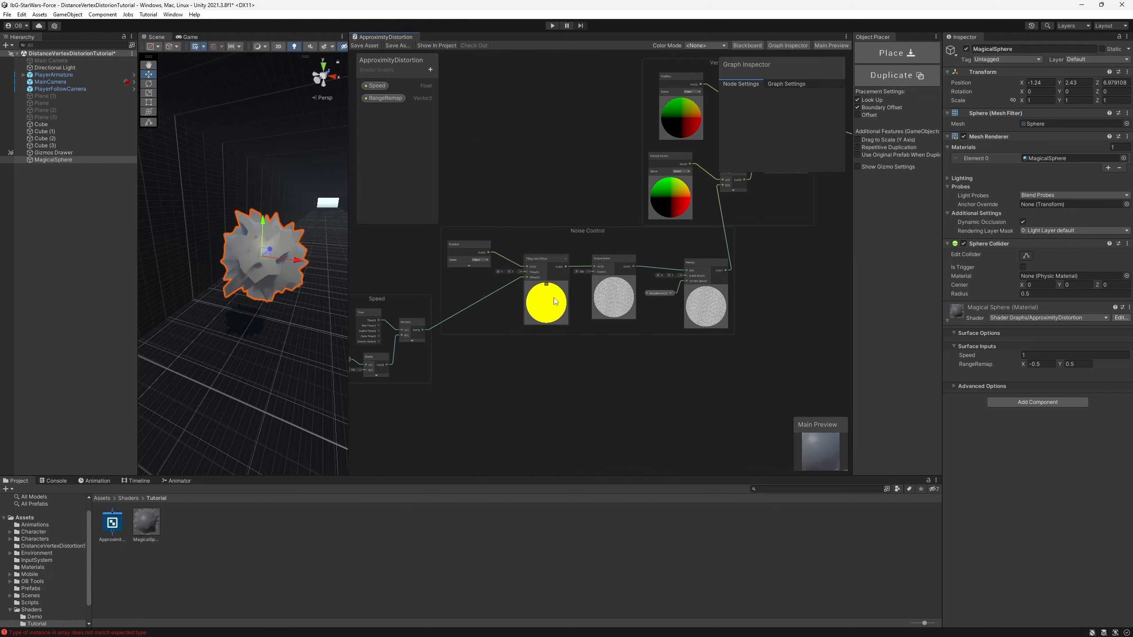
middle_drag(755, 247, 532, 312)
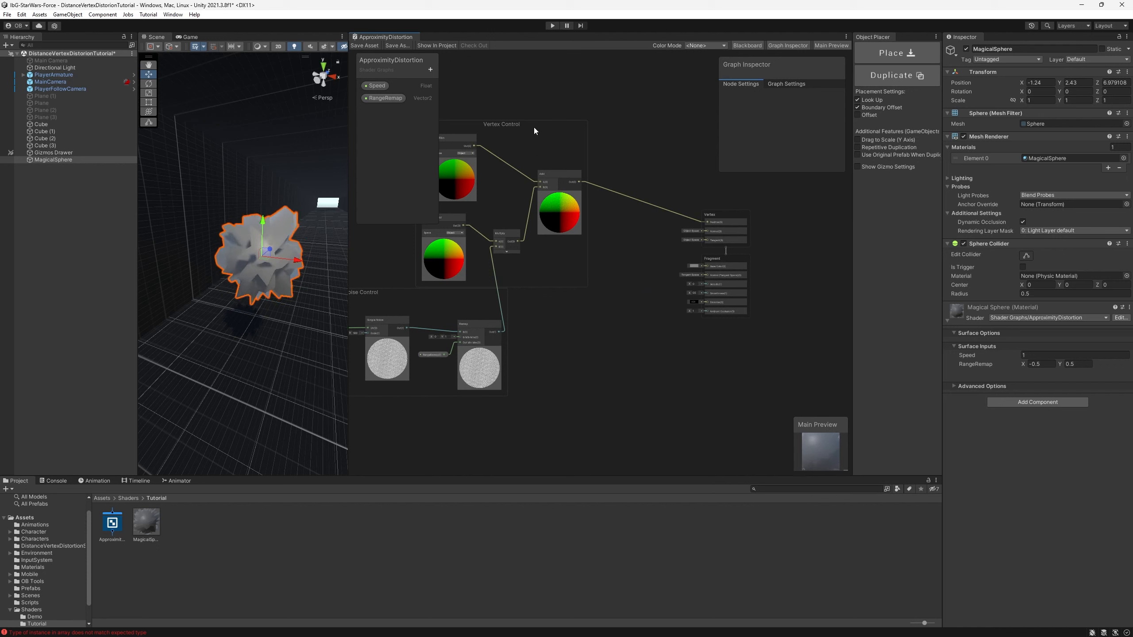
drag(533, 125, 555, 117)
click(602, 291)
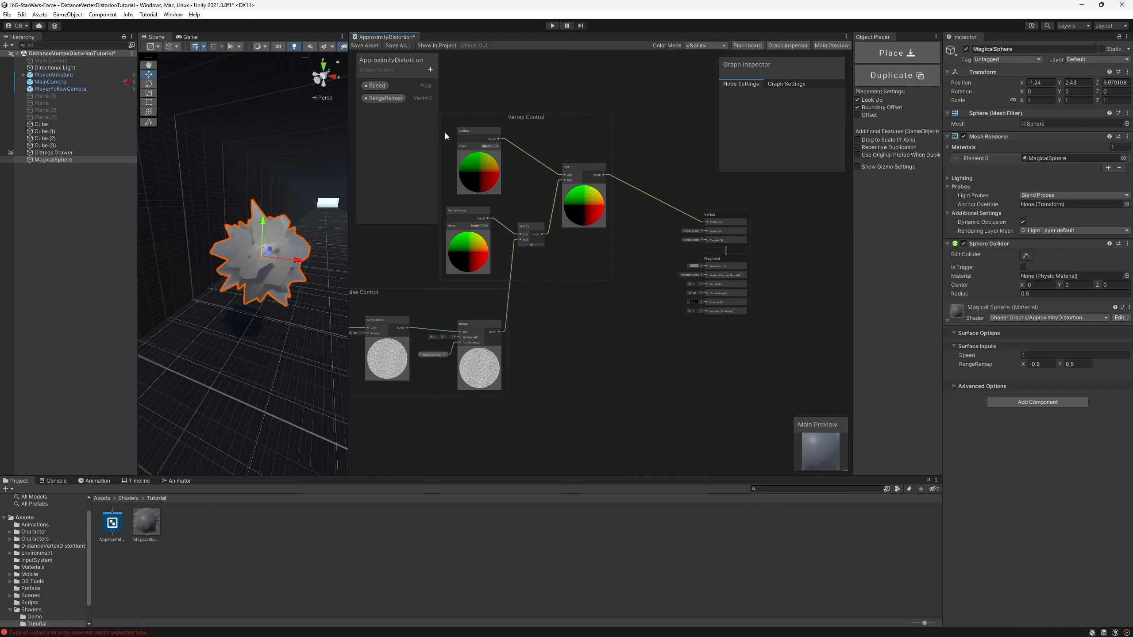
Step: Add a Float property named Amount and set its mode to Slider
click(430, 69)
click(504, 91)
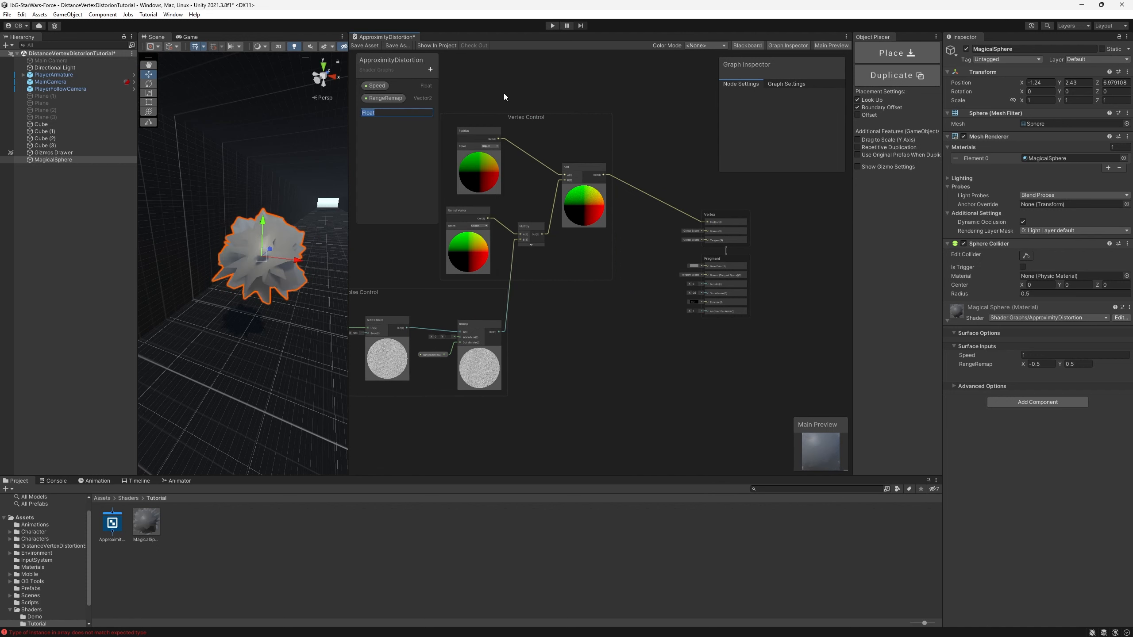
text(Amount)
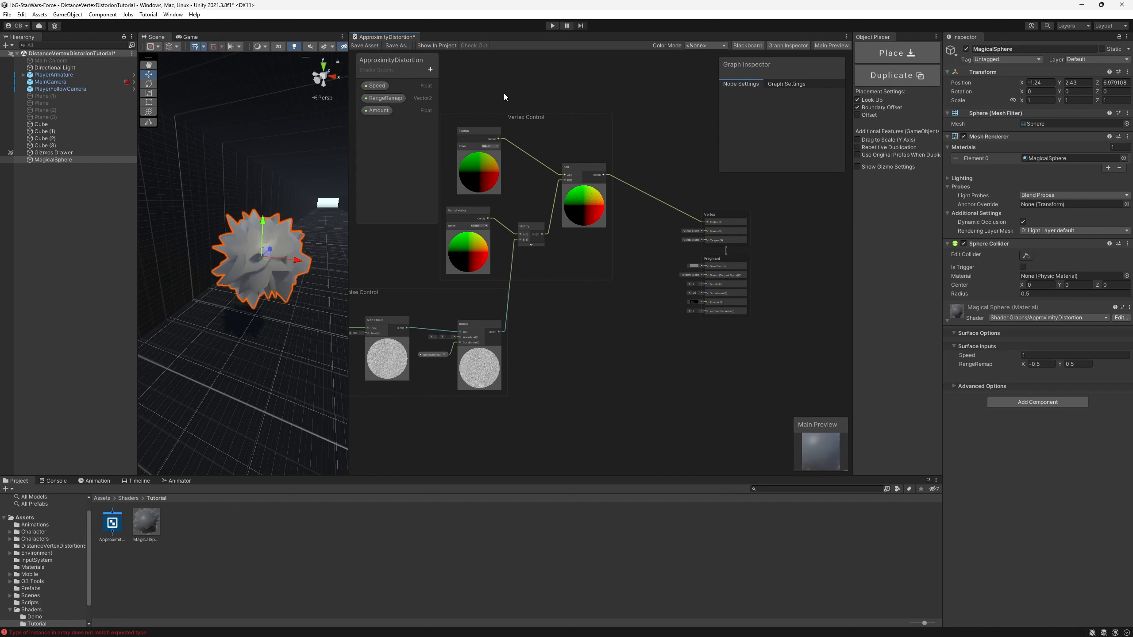
click(387, 111)
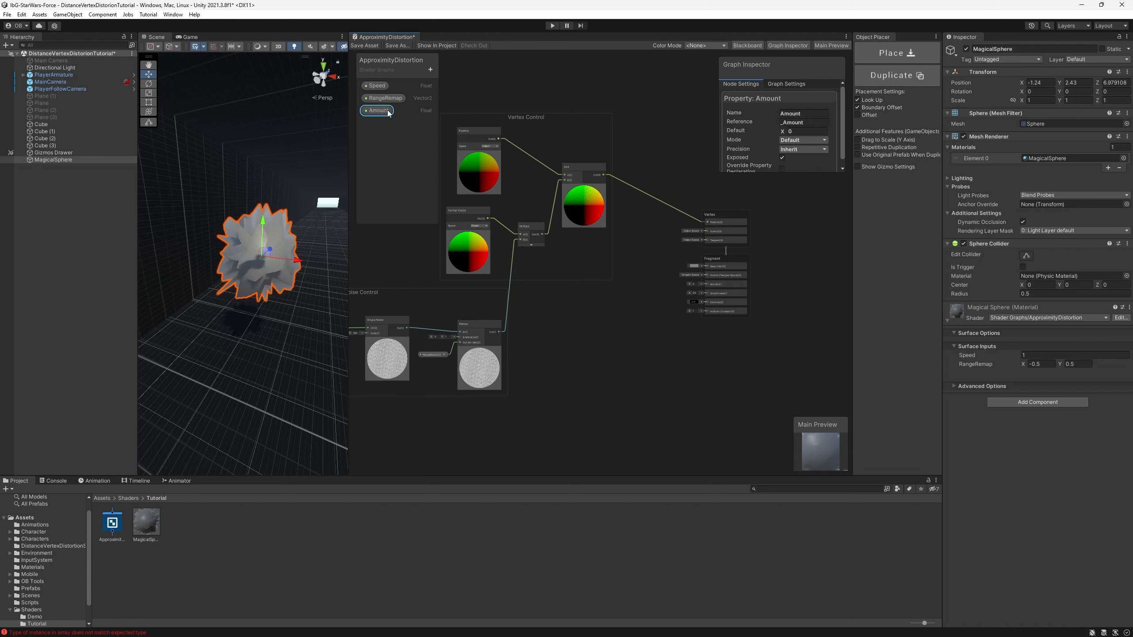
click(792, 141)
click(802, 161)
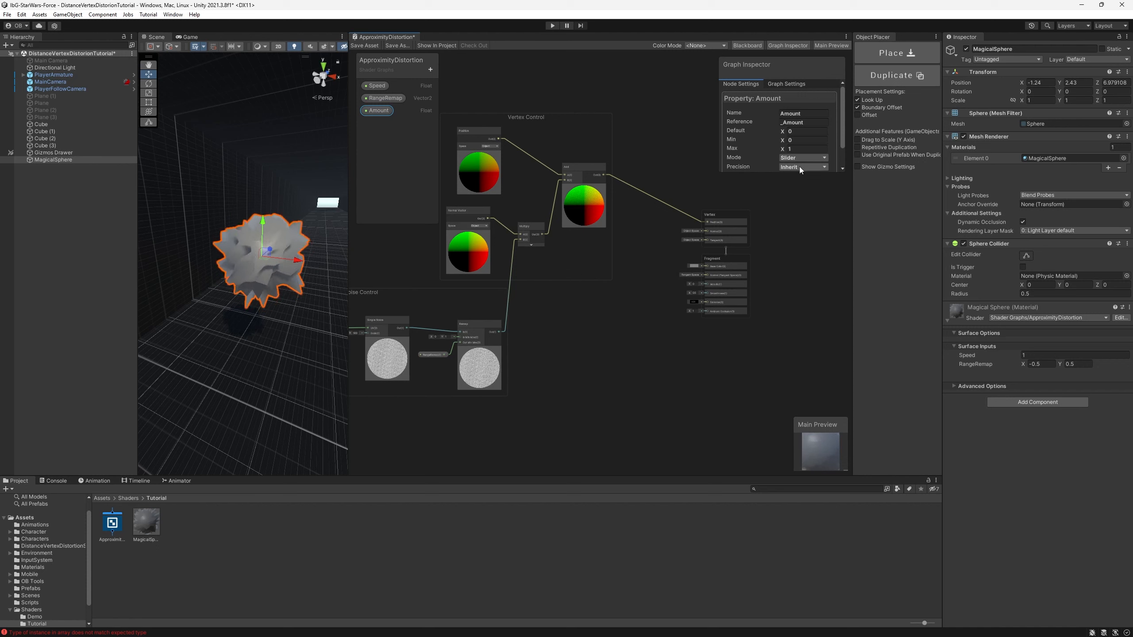
Step: Place the Amount property above the Remap node in the graph, and shift the RangeRemap node clear of Remap
middle_drag(495, 251, 638, 252)
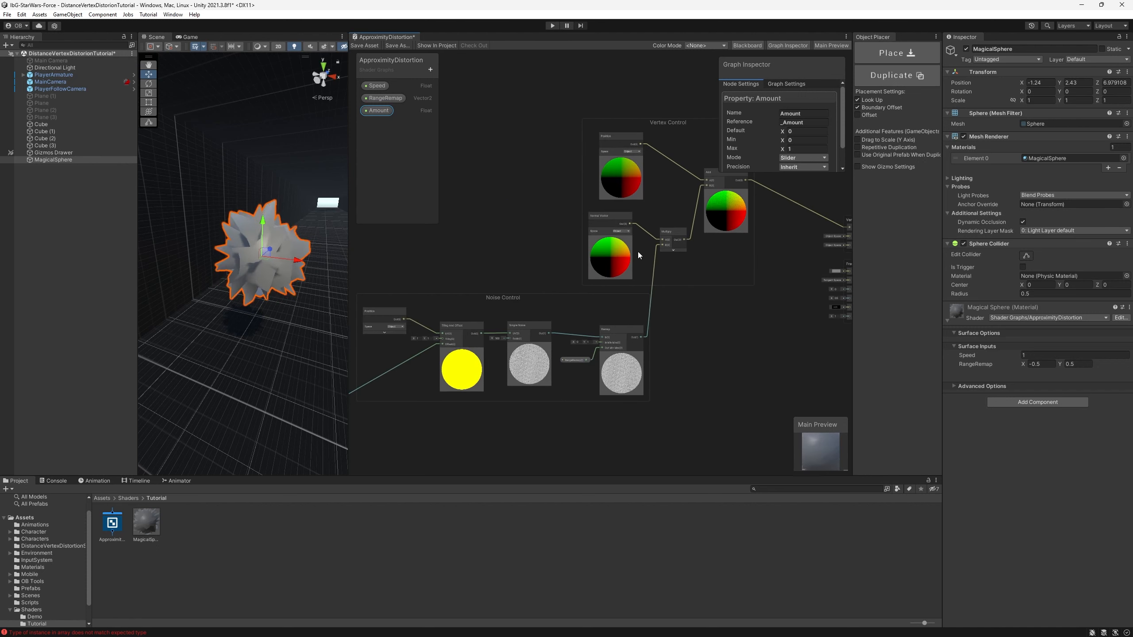
scroll(722, 269, up, 4)
middle_drag(576, 294, 582, 192)
drag(379, 111, 544, 275)
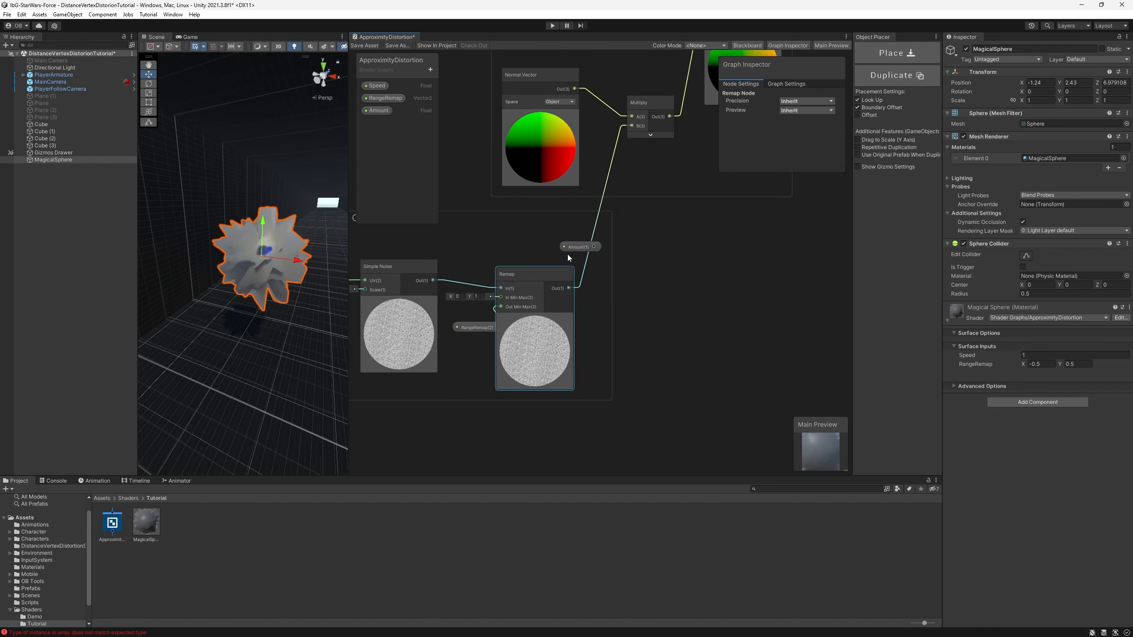
drag(469, 329, 456, 329)
Step: Add a Multiply node with Amount connected to its A input, and place it beyond Remap in the Noise Control group
key(space)
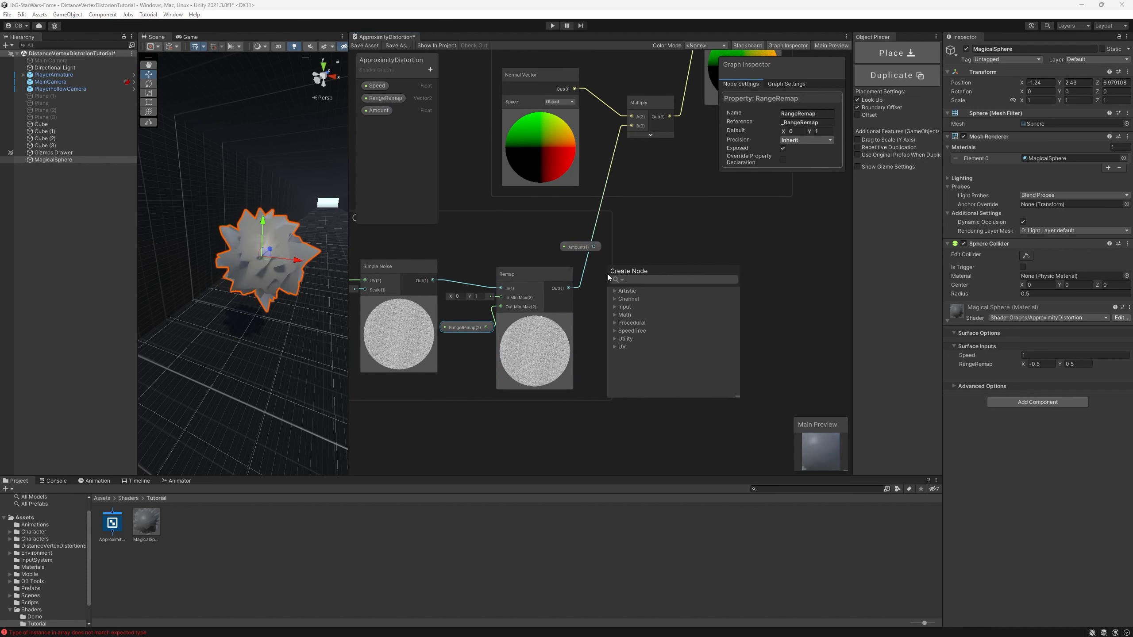
text(mu)
click(651, 346)
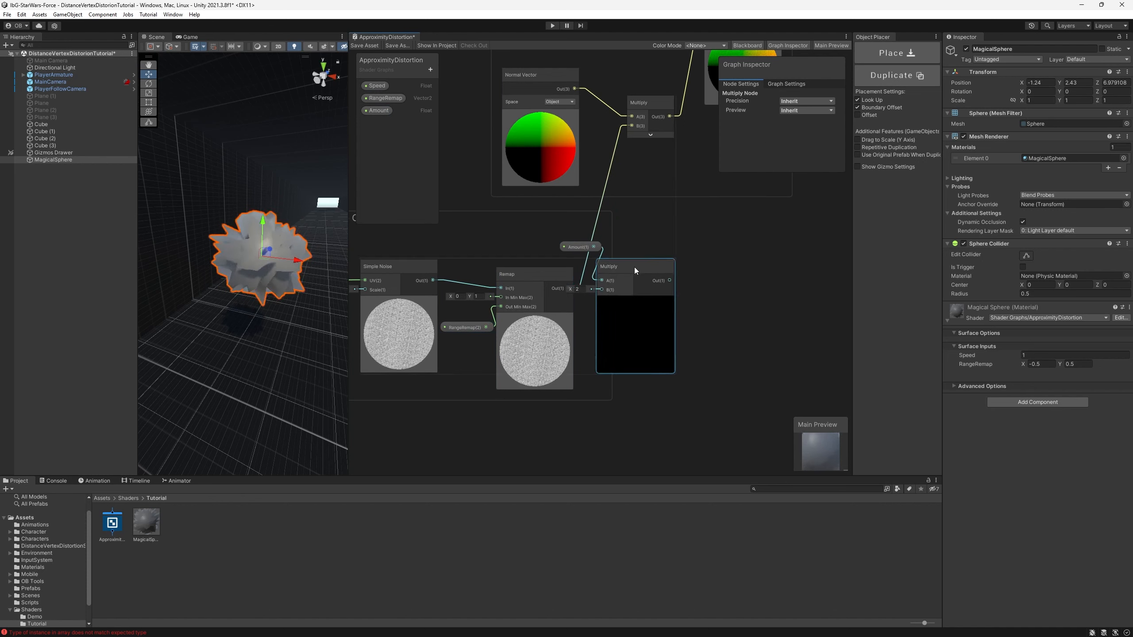
drag(634, 267, 682, 269)
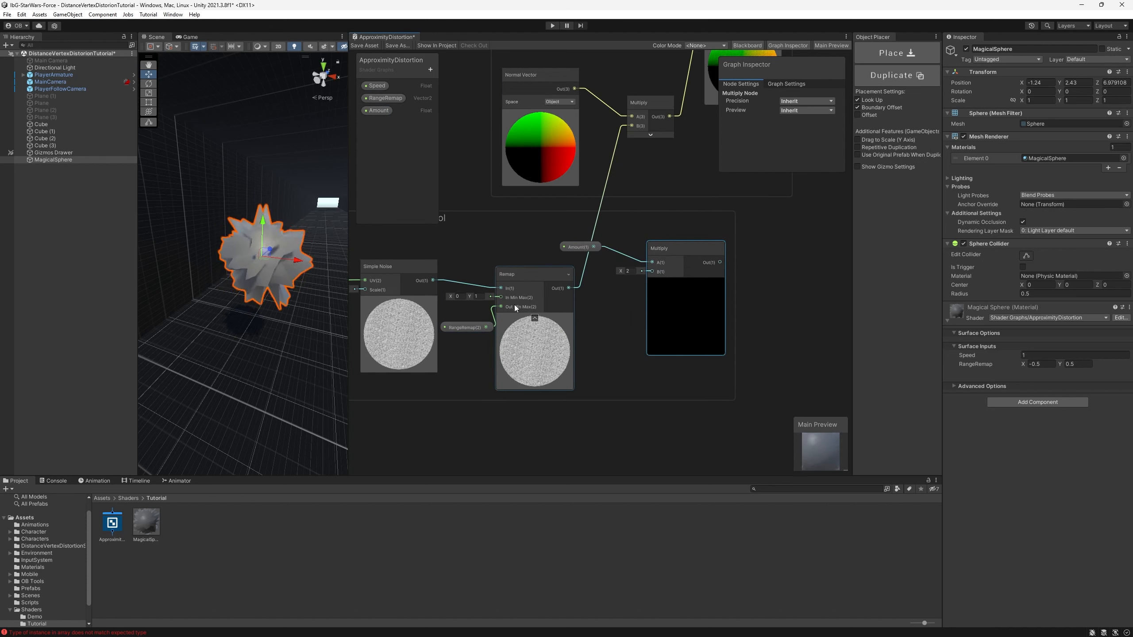
Step: Connect the Remap output to input B of the new Multiply node and move the Amount property closer to it
drag(569, 288, 654, 272)
drag(586, 248, 621, 265)
click(624, 273)
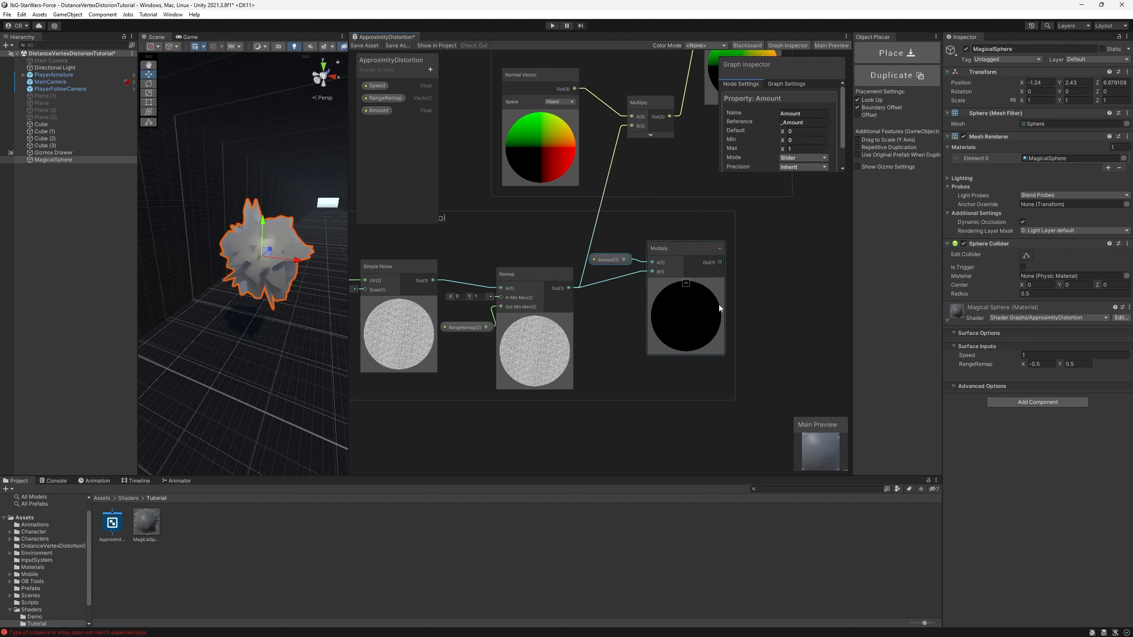
Step: Connect the Noise Control Multiply's output to input B of the Multiply node beside the Normal Vector node, replacing the direct Remap link
middle_drag(728, 282, 723, 286)
scroll(669, 315, up, 5)
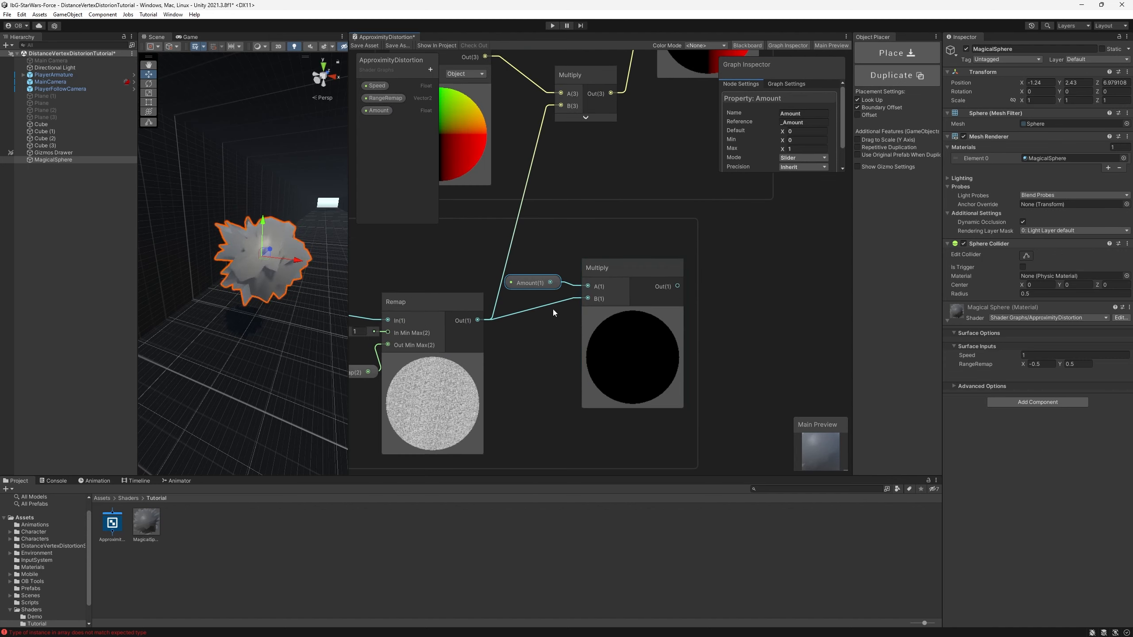
middle_drag(460, 350, 604, 260)
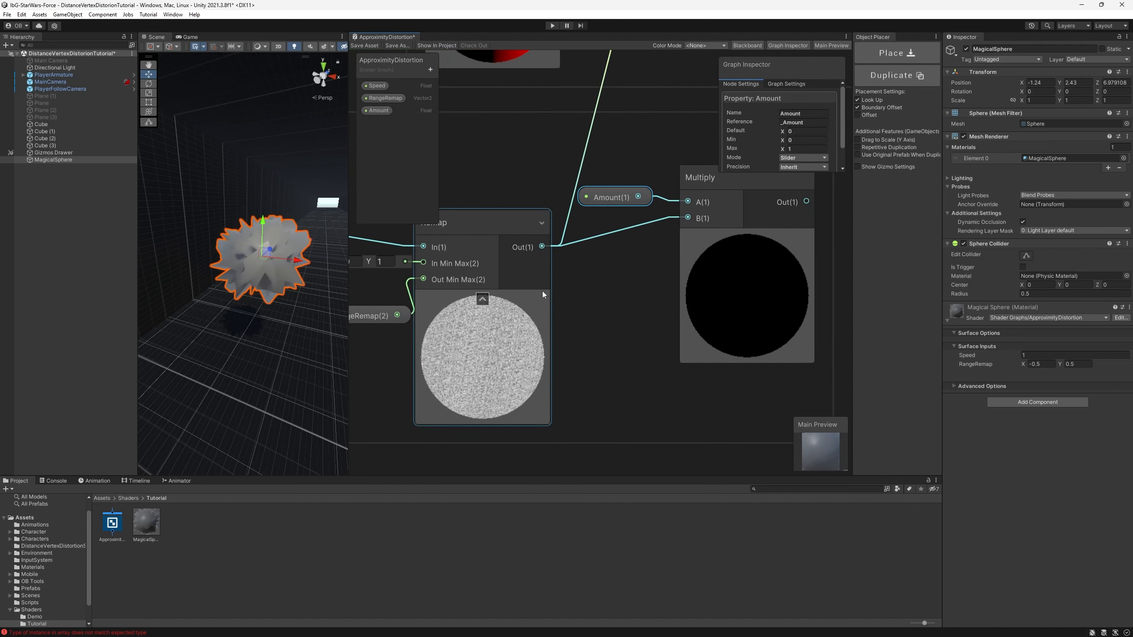
click(418, 322)
middle_drag(564, 316, 493, 384)
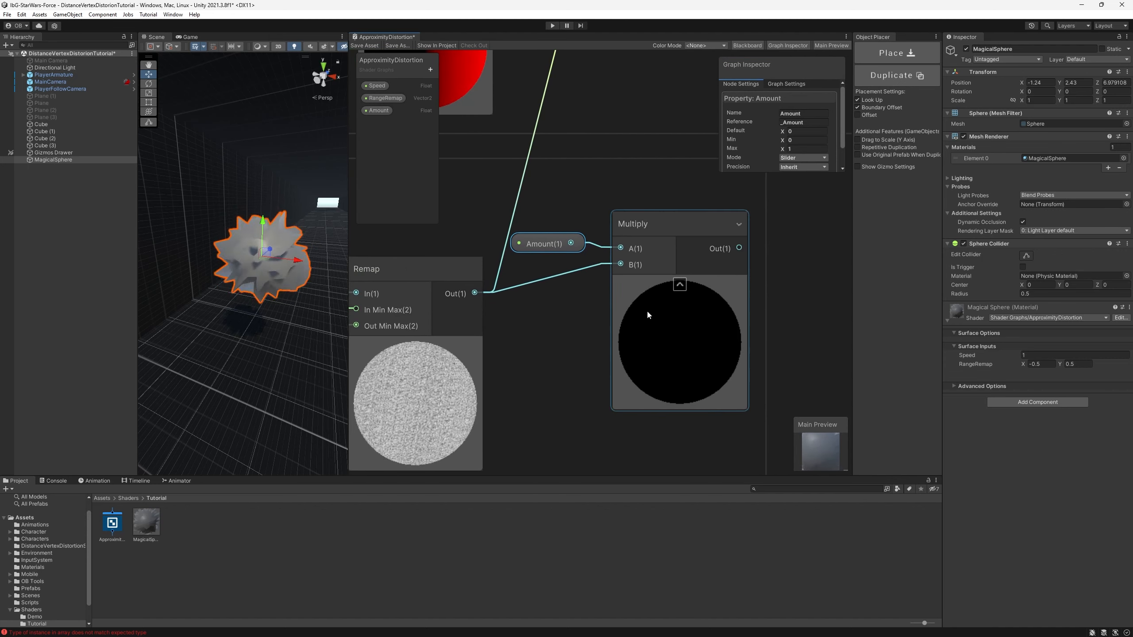
middle_drag(755, 221, 619, 374)
middle_drag(536, 381, 736, 256)
scroll(539, 367, down, 1)
middle_drag(531, 352, 639, 297)
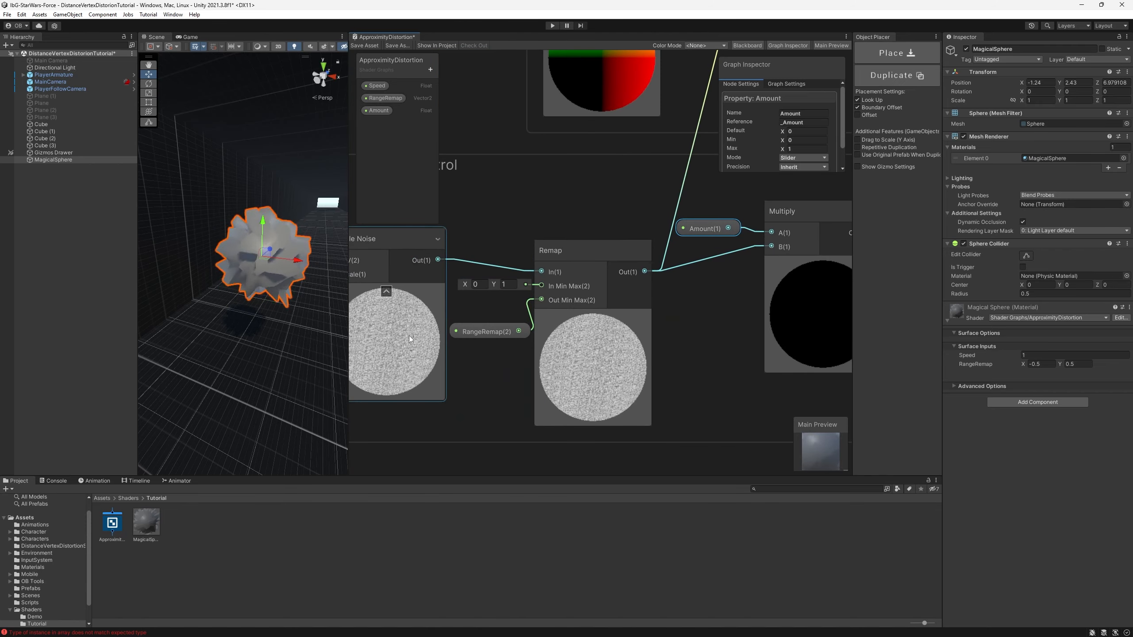
middle_drag(528, 280, 542, 309)
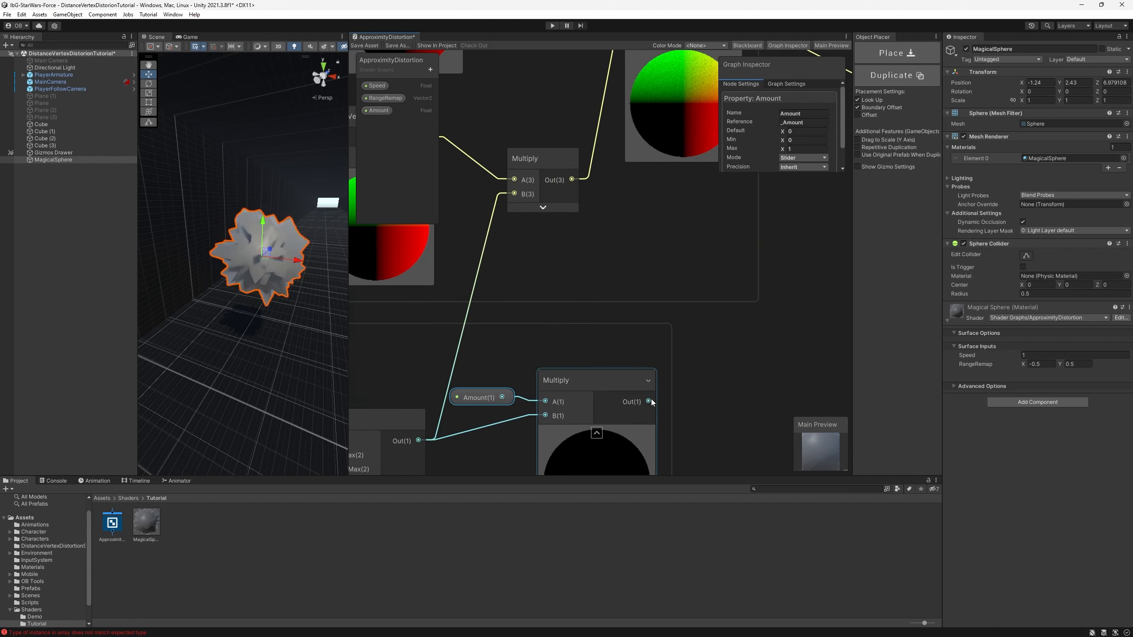
drag(649, 400, 514, 194)
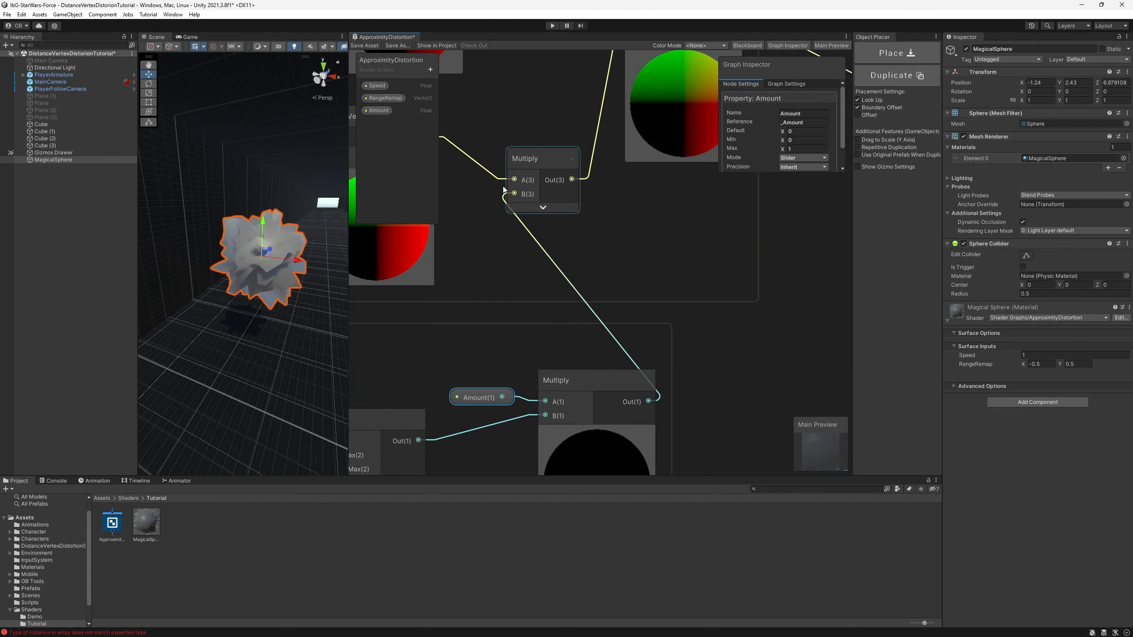
Step: Save the shader graph asset and set the sphere material's Amount to 1
click(359, 45)
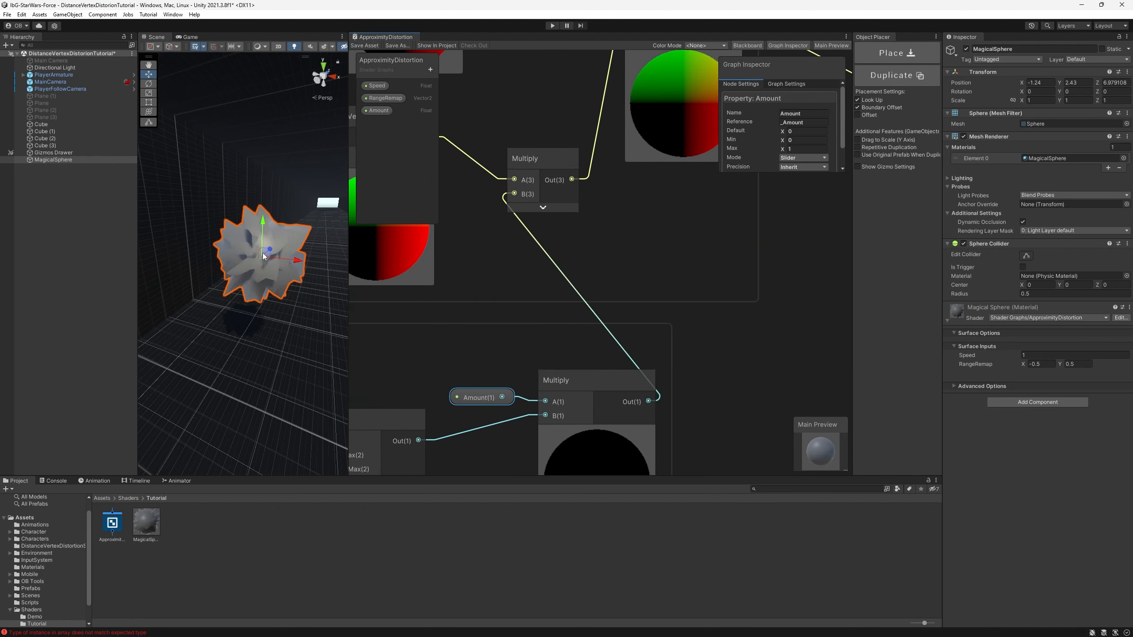
drag(1023, 381, 1042, 383)
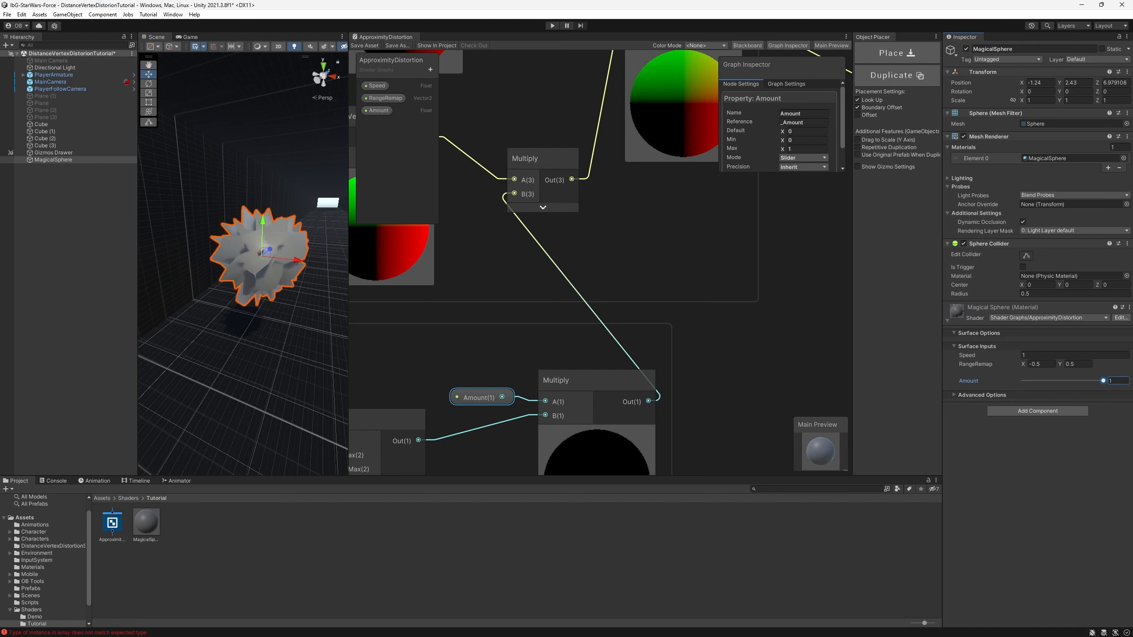
Step: Place the Amount property inside the Speed group, above the Multiply node
scroll(656, 300, down, 5)
middle_drag(580, 323, 701, 271)
middle_drag(531, 294, 722, 230)
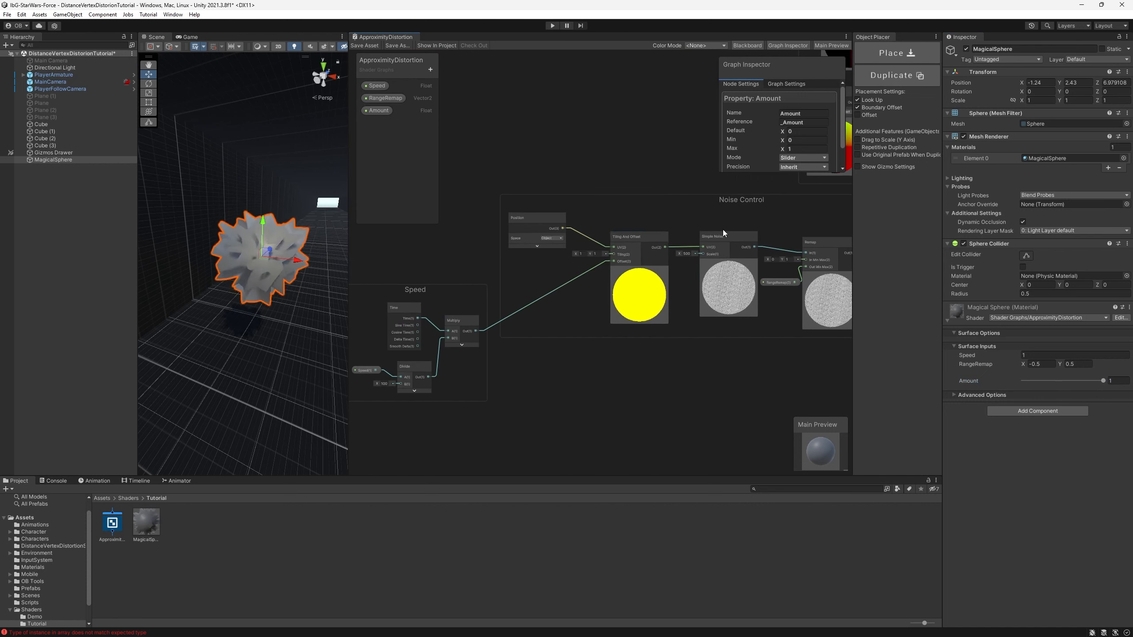
middle_drag(579, 295, 693, 233)
scroll(523, 238, up, 6)
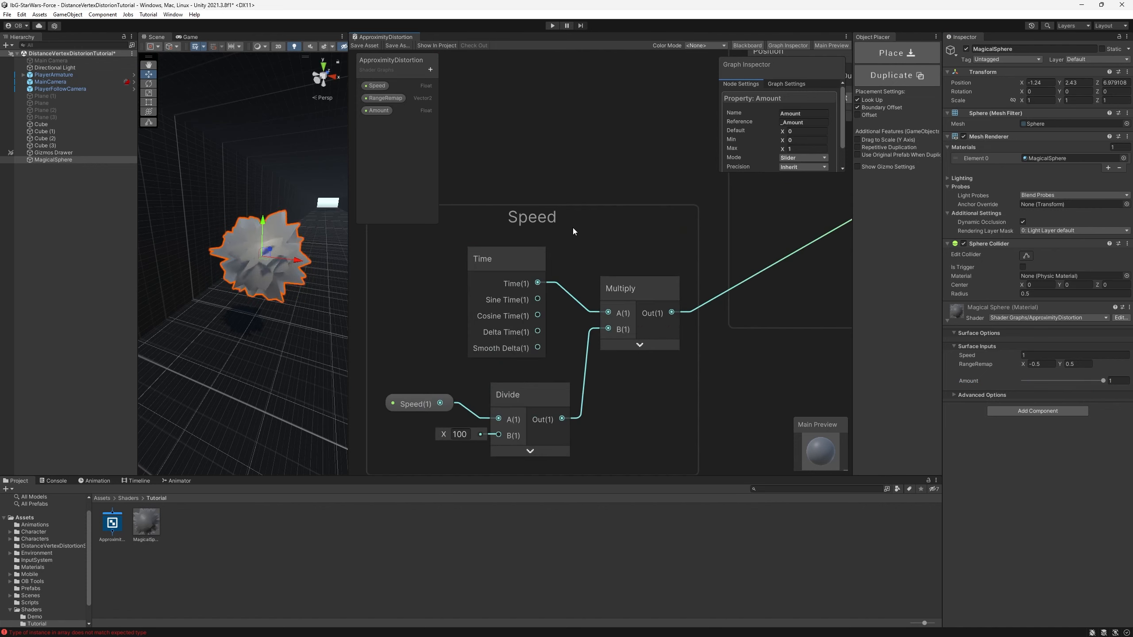
middle_drag(573, 227, 644, 198)
drag(697, 213, 607, 226)
click(607, 226)
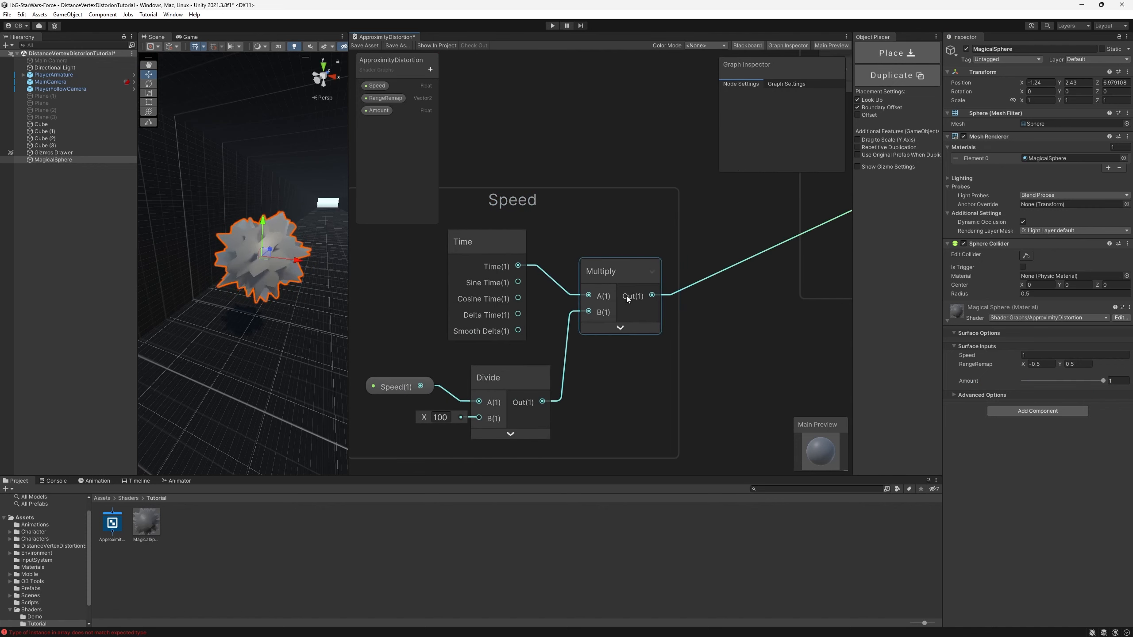
drag(382, 111, 586, 226)
Step: Add a Multiply node combining Amount with the Speed group's Multiply output, and connect it to the Tiling And Offset node's Offset
drag(628, 227, 662, 249)
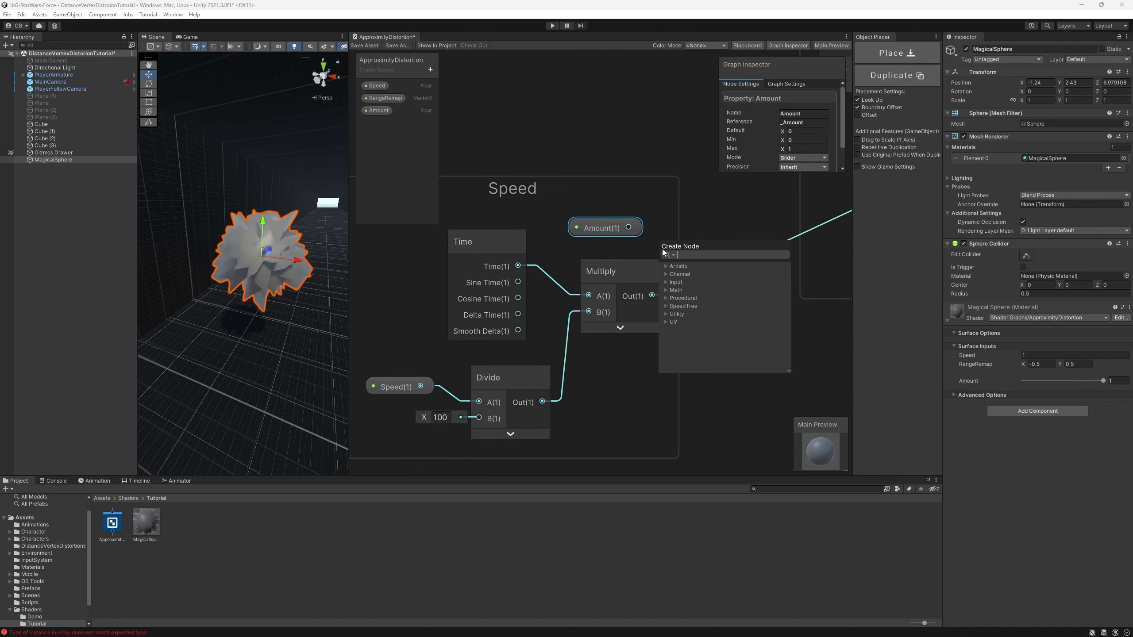
text(mu)
click(700, 321)
scroll(624, 358, down, 3)
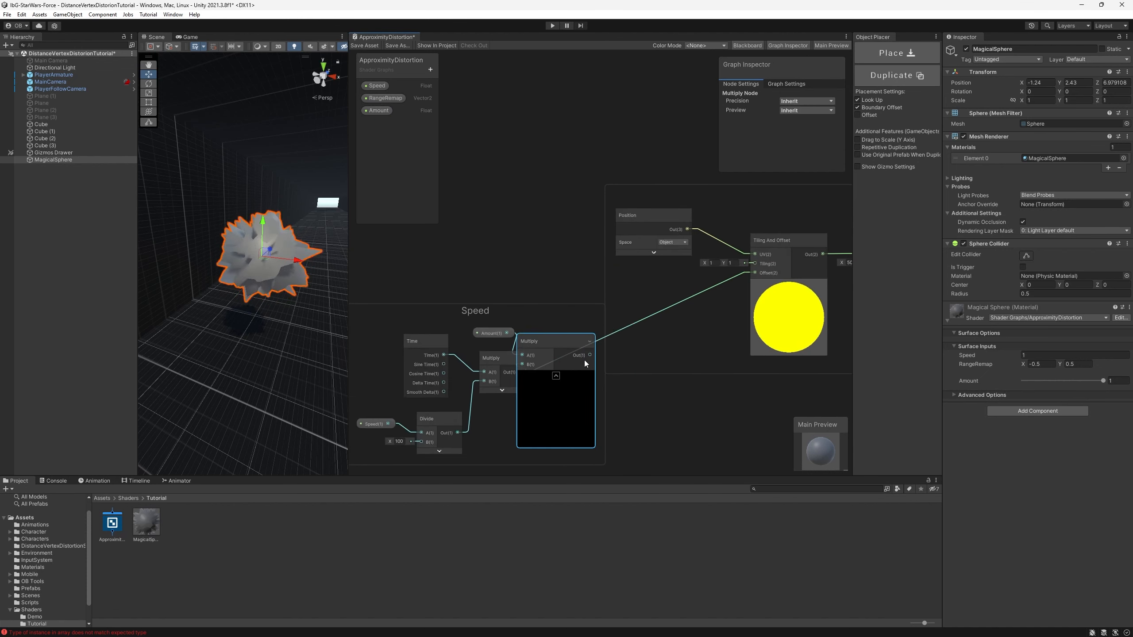
drag(590, 359, 755, 272)
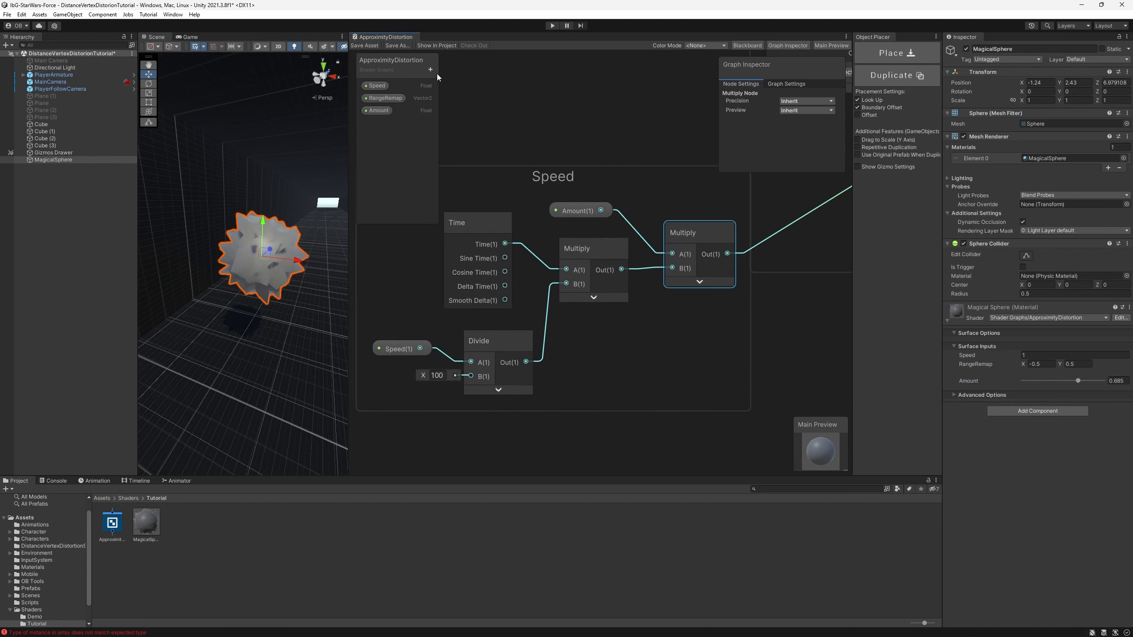
Step: Add a Float property named MinSpeed with a default of 0.5 and place it above Speed in the graph
click(430, 69)
click(460, 89)
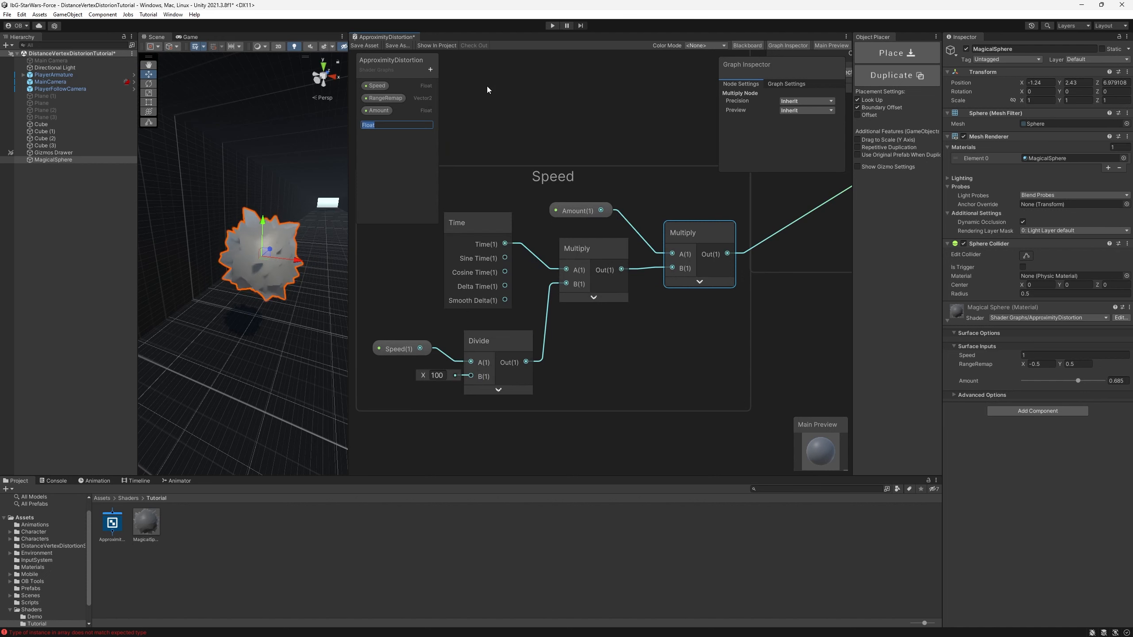
text(MinSpeed)
key(Return)
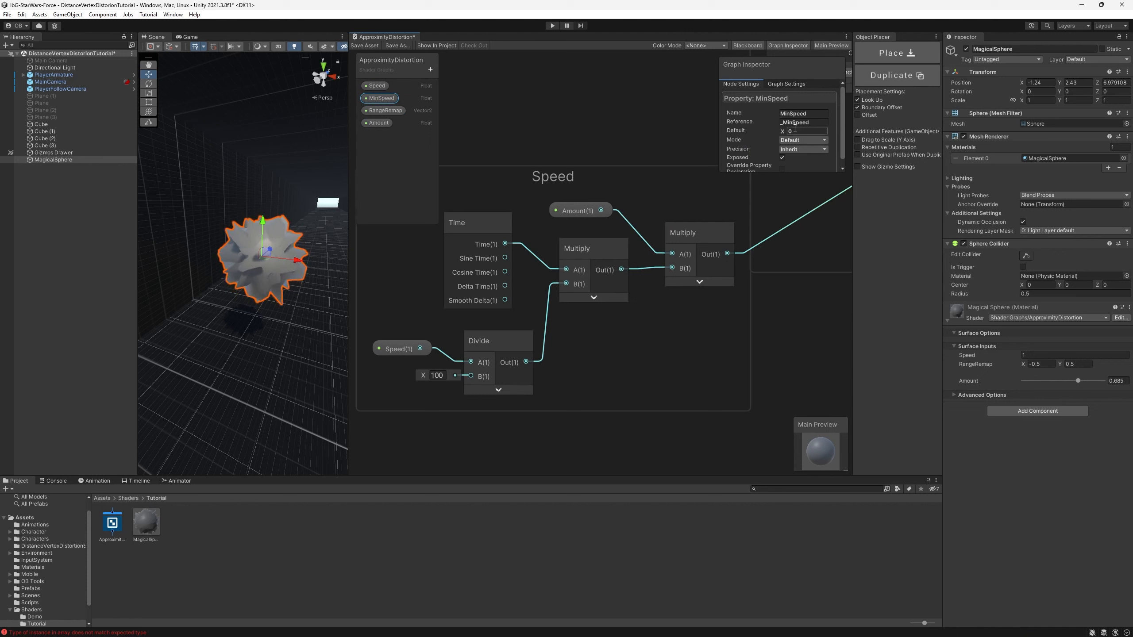
text(0.5)
drag(385, 99, 404, 325)
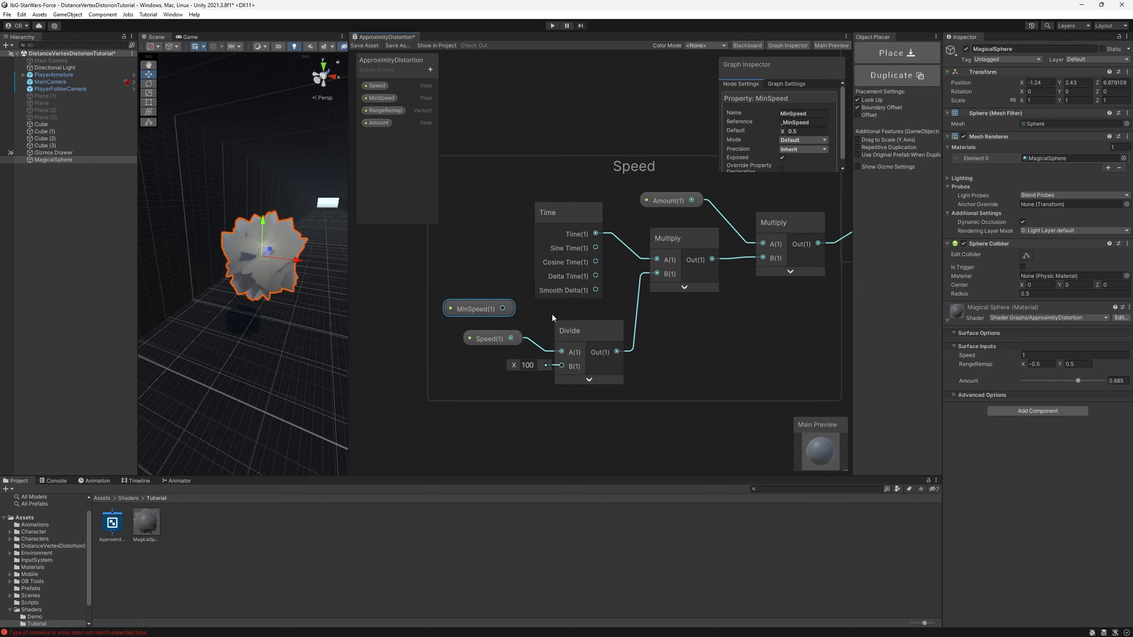
Step: Delete the Multiply node that combines Amount with the speed result
click(679, 252)
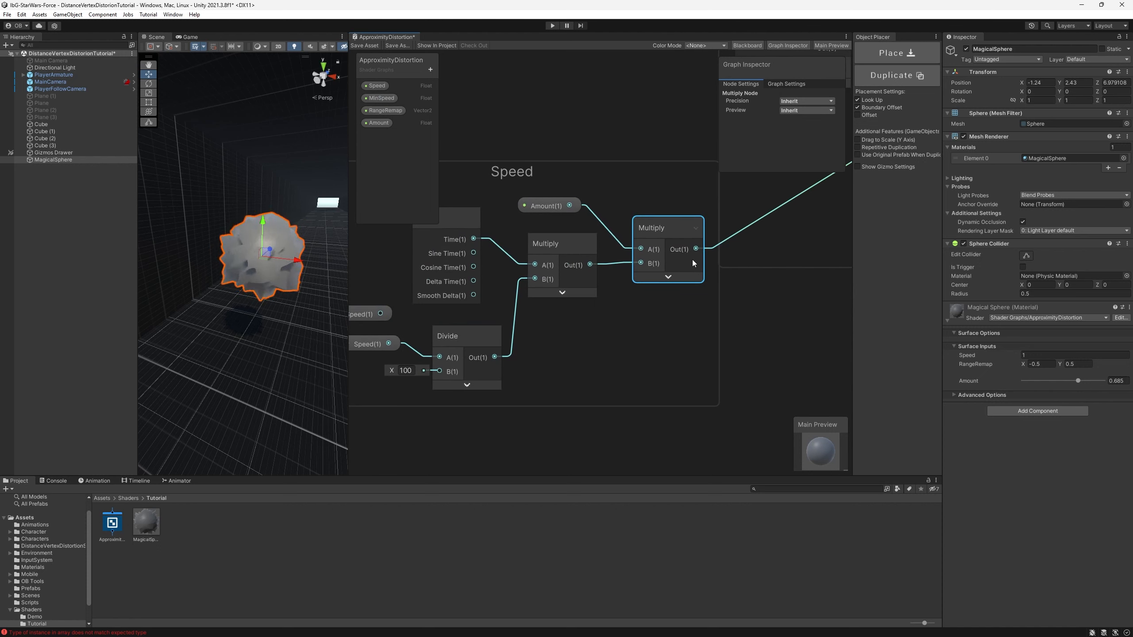
key(Delete)
middle_drag(621, 259, 671, 235)
Step: Stack MinSpeed, Speed and Amount in the Speed group and shift the Divide node away to make room
drag(438, 291, 447, 301)
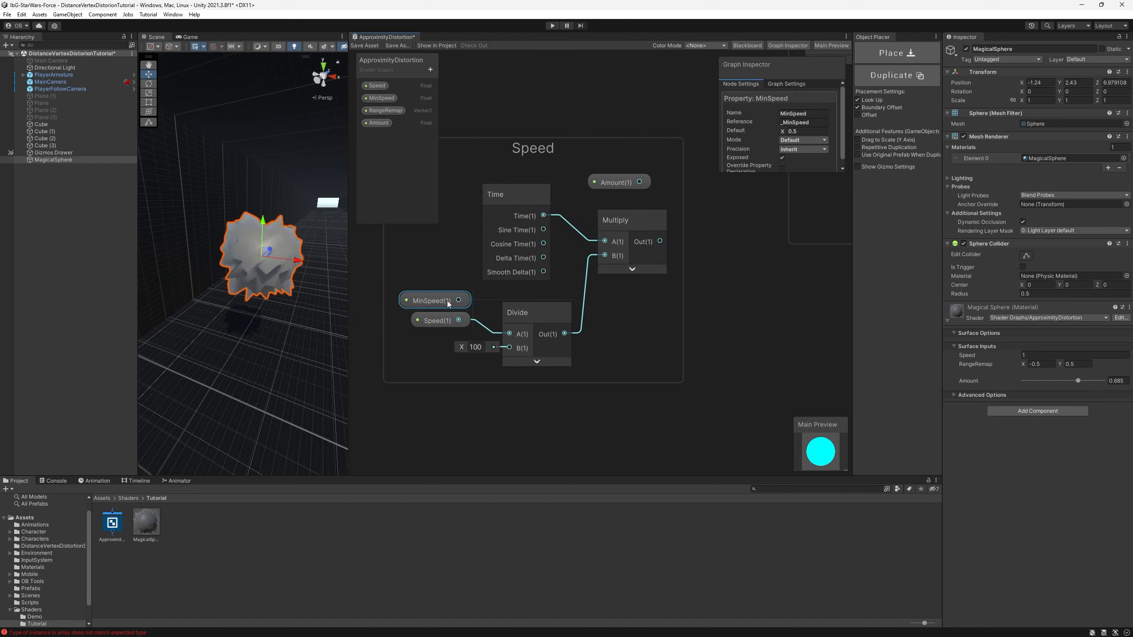
drag(615, 181, 440, 335)
drag(529, 330, 577, 331)
drag(434, 338, 430, 343)
Step: Add a Lerp node in the Speed group and connect MinSpeed to A, Speed to B and Amount to T
drag(458, 300, 489, 304)
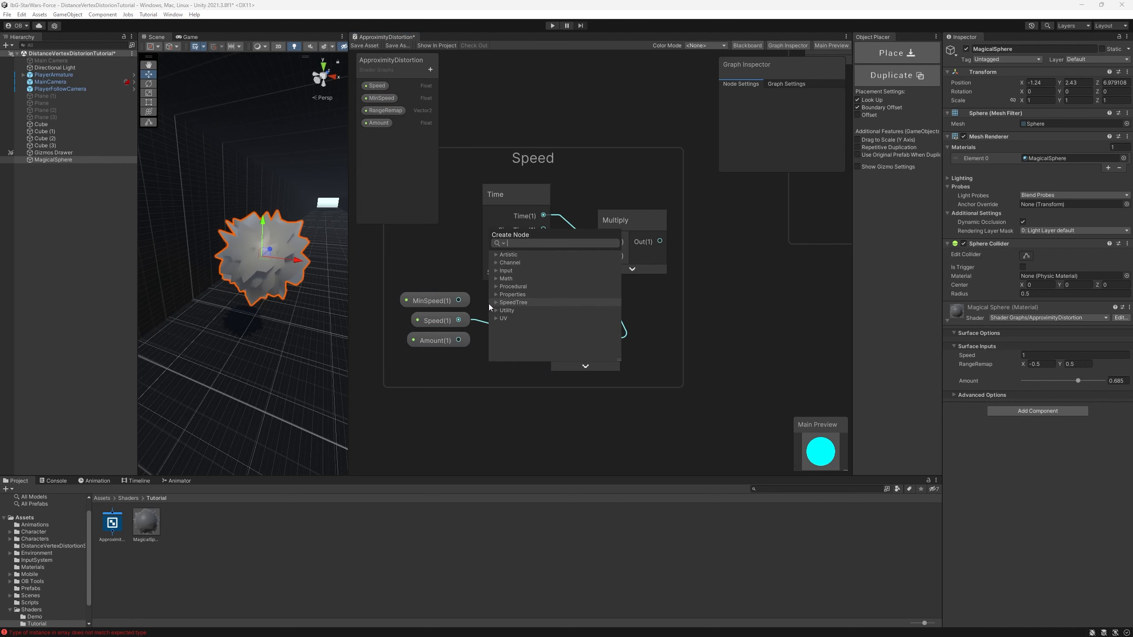
text(lerp)
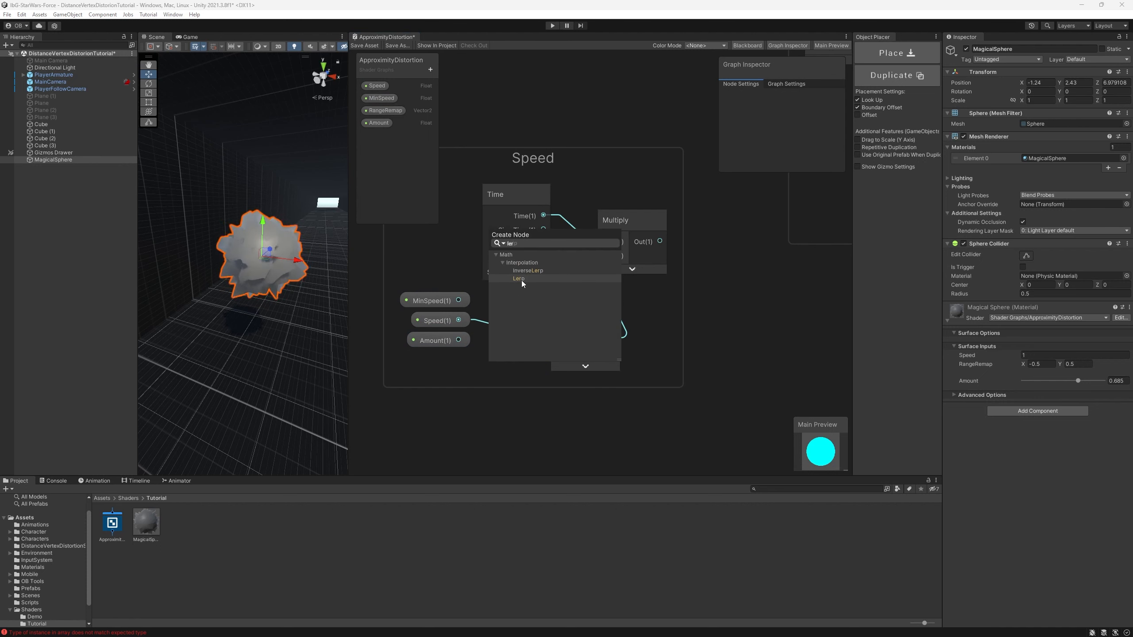
click(521, 280)
drag(497, 311, 483, 289)
drag(609, 316, 660, 329)
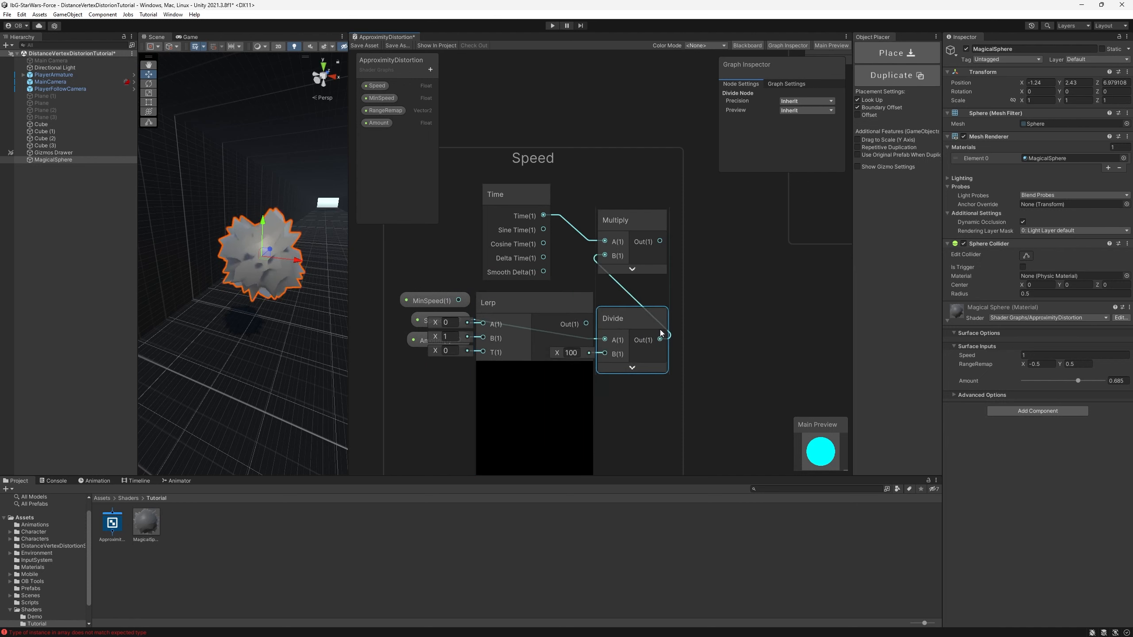
drag(540, 302, 554, 306)
drag(458, 301, 496, 357)
click(444, 324)
click(452, 342)
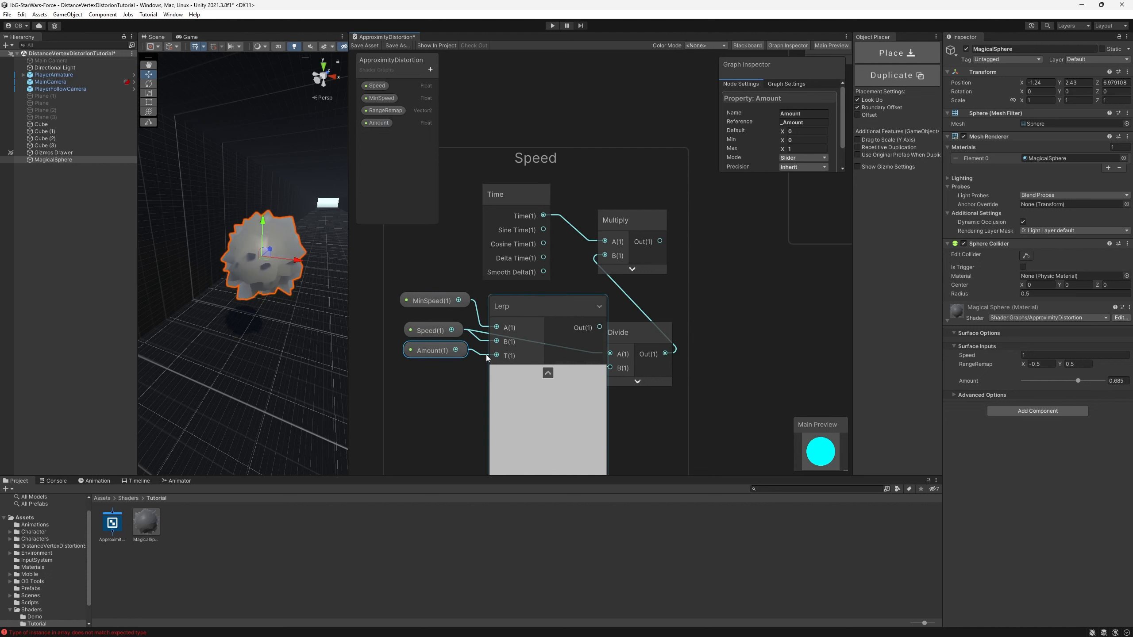
Step: Collapse the Lerp preview, connect its output to the Divide node's A input, and tidy the spacing of these nodes
click(548, 373)
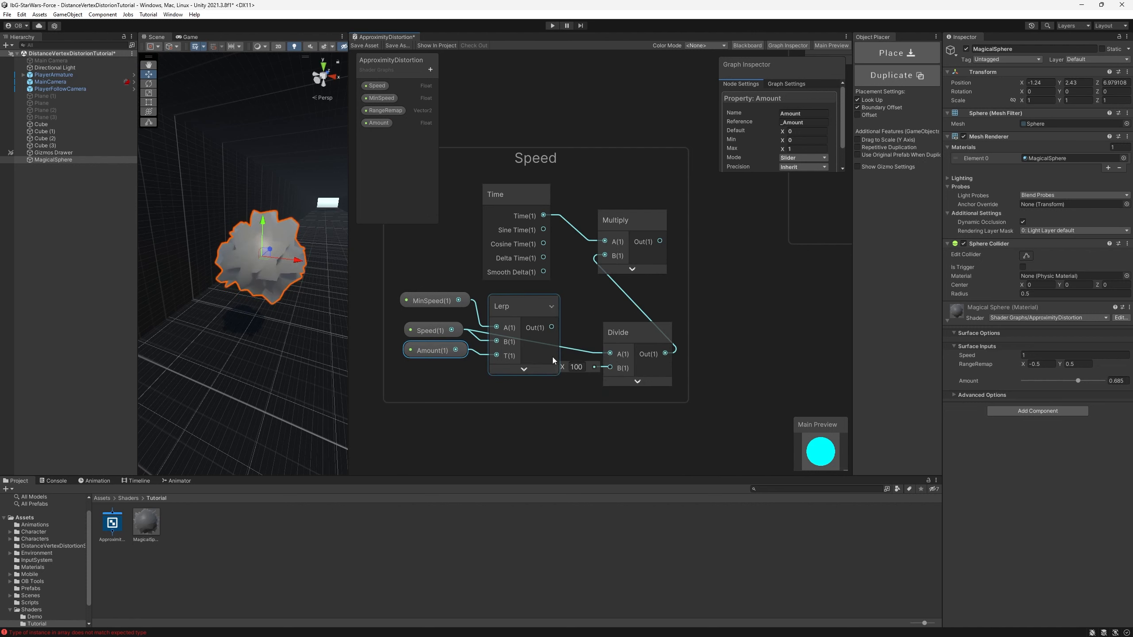
drag(629, 345, 646, 346)
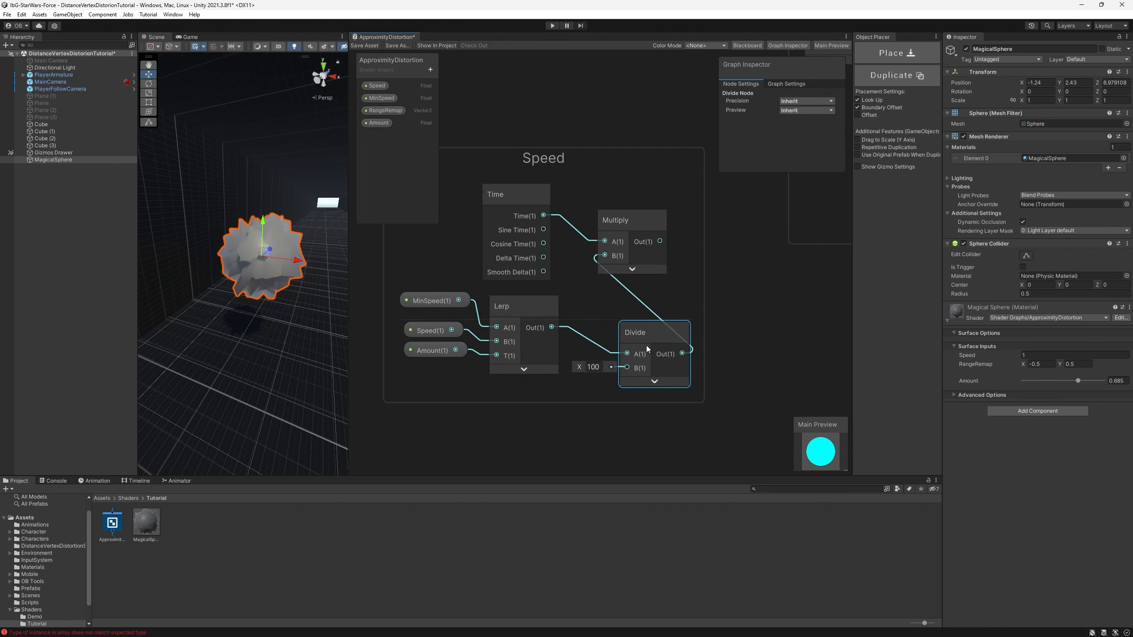
click(416, 304)
drag(417, 299, 637, 383)
drag(650, 356, 564, 353)
Step: Connect the Speed group's Multiply output to the Offset input of Tiling And Offset and save the shader asset
middle_drag(597, 322, 480, 384)
click(559, 370)
scroll(559, 374, down, 2)
middle_drag(559, 374, 469, 399)
drag(461, 404, 734, 290)
click(374, 46)
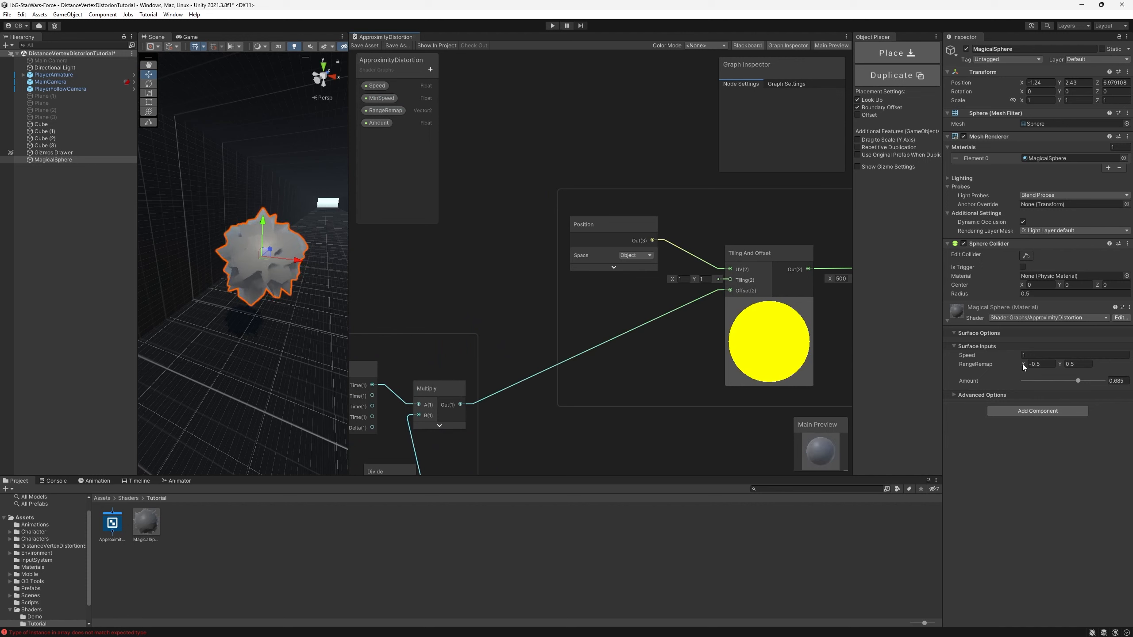
Step: Lower the sphere material's Amount to about 0.07, and raise it to 1 to test the distortion
drag(1079, 389, 1030, 395)
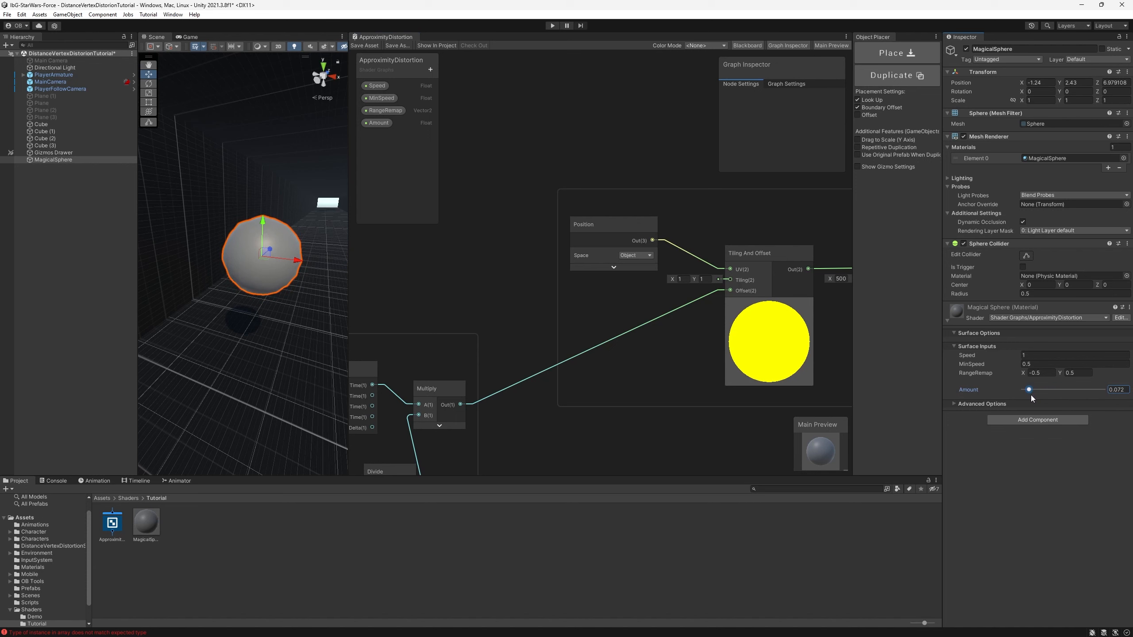
drag(1030, 394, 1123, 400)
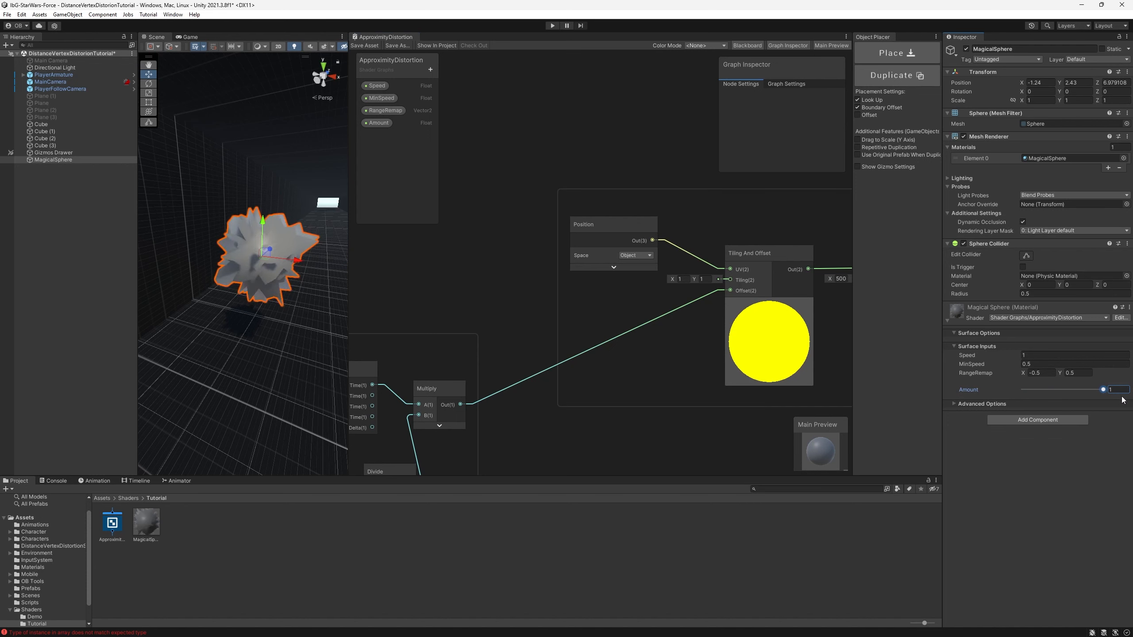
Step: Add a Color property to the graph and connect it to the Fragment block's Base Color
scroll(721, 299, down, 2)
middle_drag(787, 271, 501, 277)
scroll(651, 277, down, 1)
middle_drag(780, 303, 579, 209)
scroll(669, 227, up, 5)
click(431, 70)
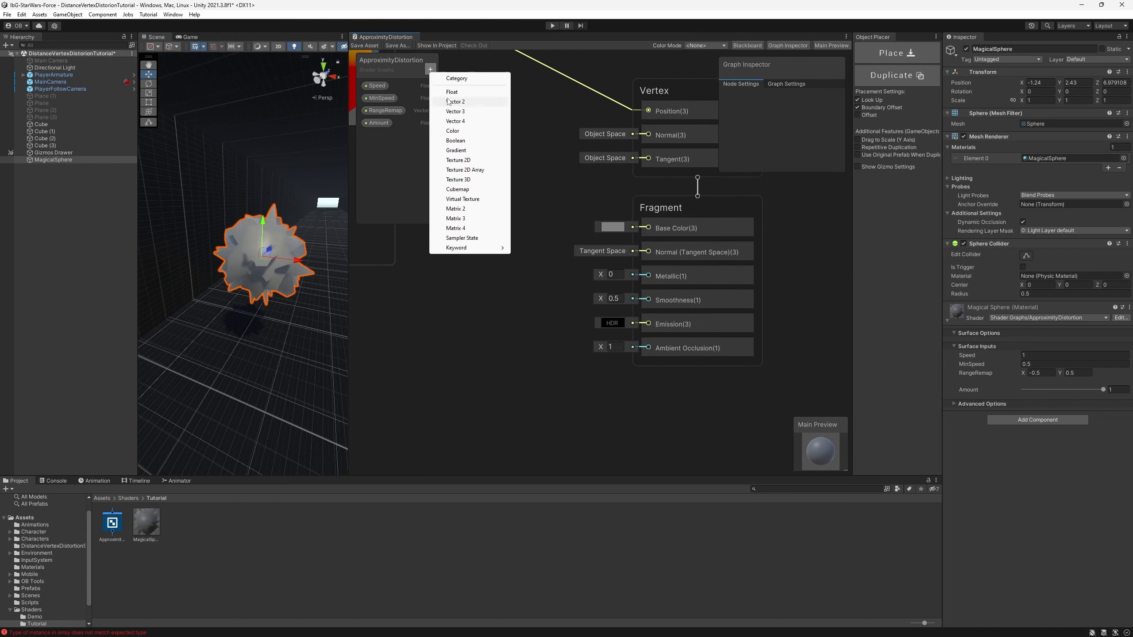
click(453, 130)
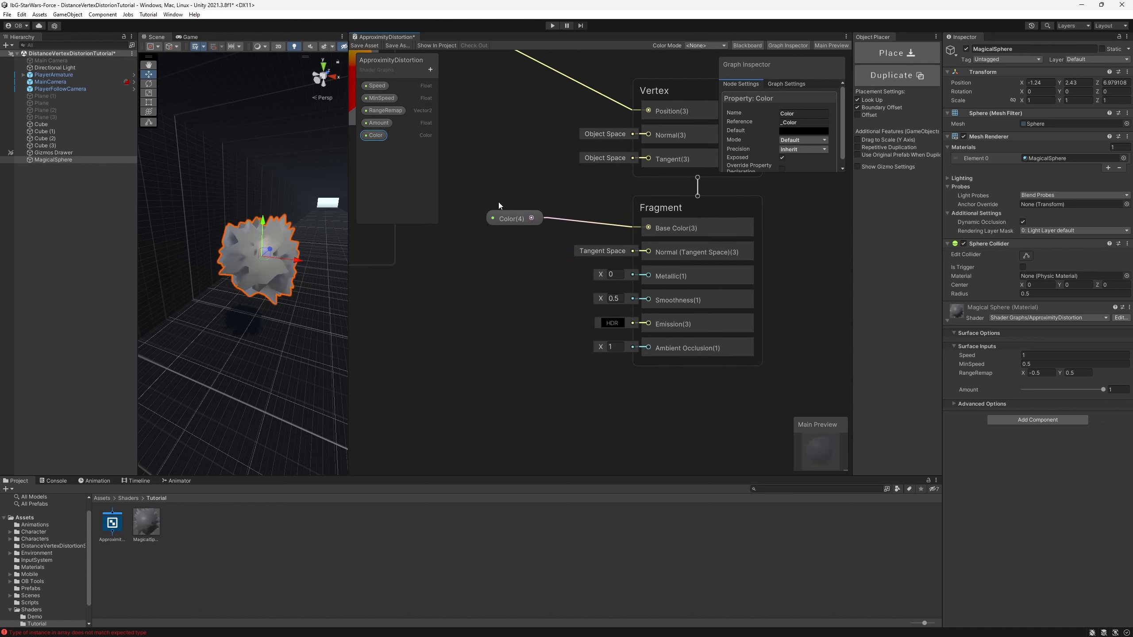
Step: Add Metallic and Smoothness Float properties and connect them to the matching Fragment inputs
click(431, 70)
click(452, 92)
key(Return)
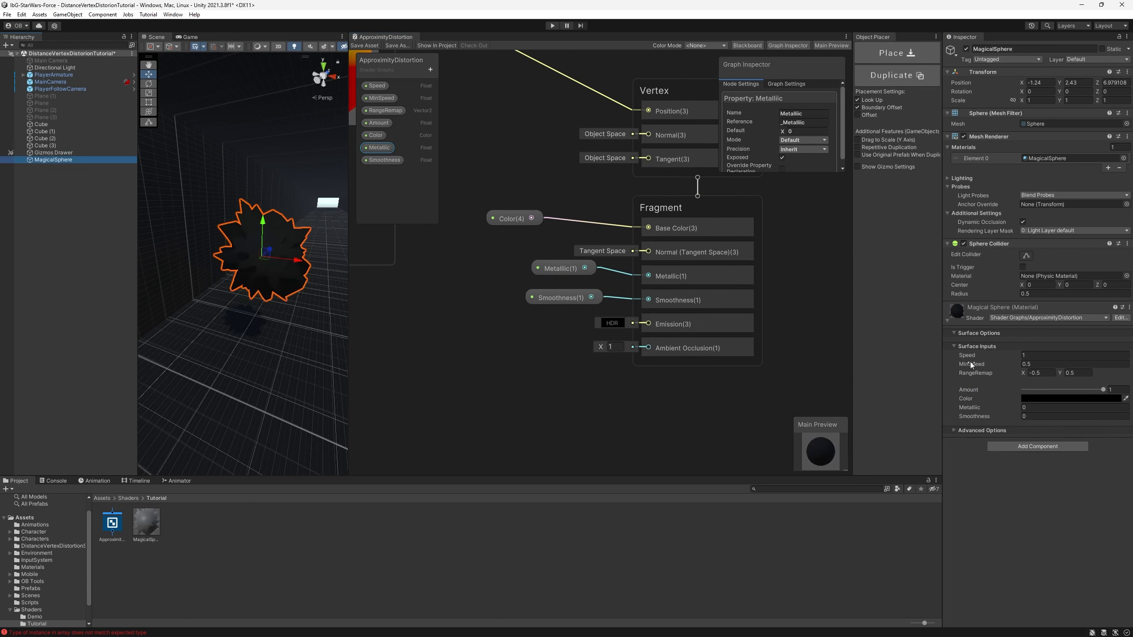
Step: Set the sphere material's Smoothness to 0.38 and Metallic to 0.48
mouse_move(1009, 416)
mouse_down()
mouse_move(1031, 418)
mouse_move(1015, 408)
mouse_up()
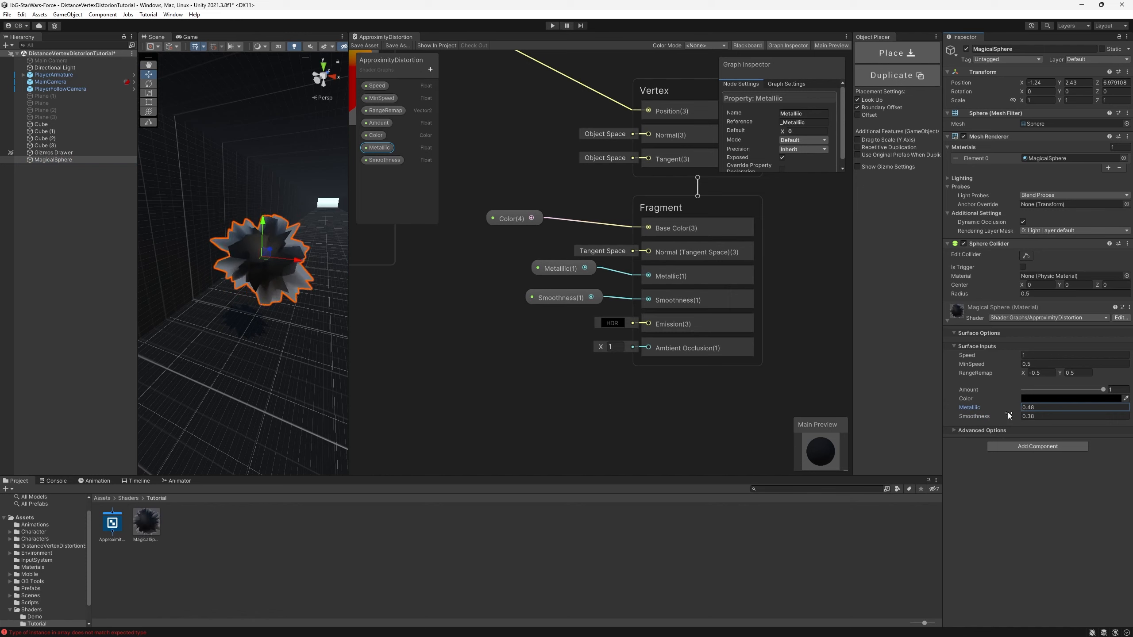
Step: Test the distortion on the sphere by sweeping the material's Amount down to 0 and back up to 1
alt+drag(183, 337, 240, 334)
click(208, 296)
alt+drag(208, 295, 171, 268)
right_drag(171, 268, 290, 261)
click(268, 255)
drag(1101, 390, 1007, 404)
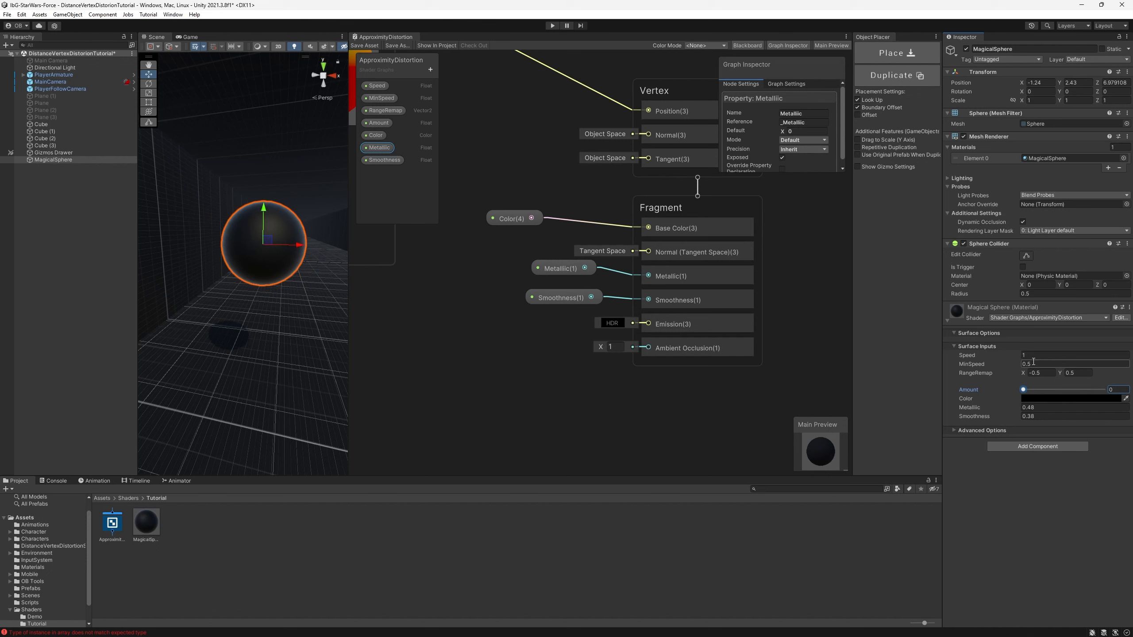
drag(1023, 391, 1105, 395)
scroll(511, 294, down, 3)
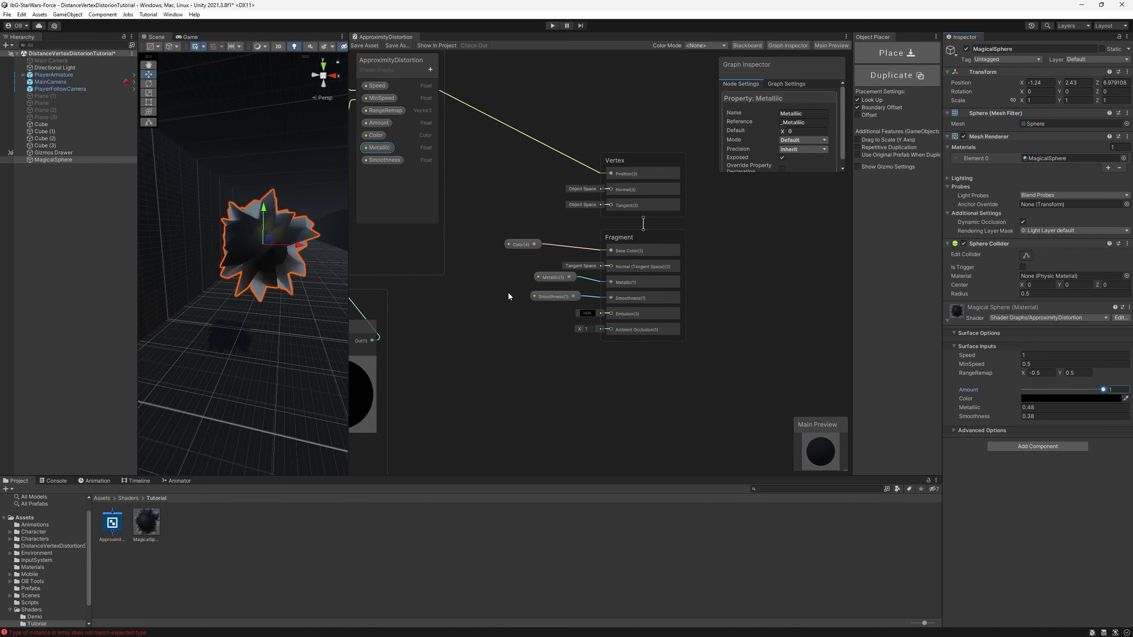
Step: Check the reference name of the Amount property in the shader graph's node settings
click(379, 124)
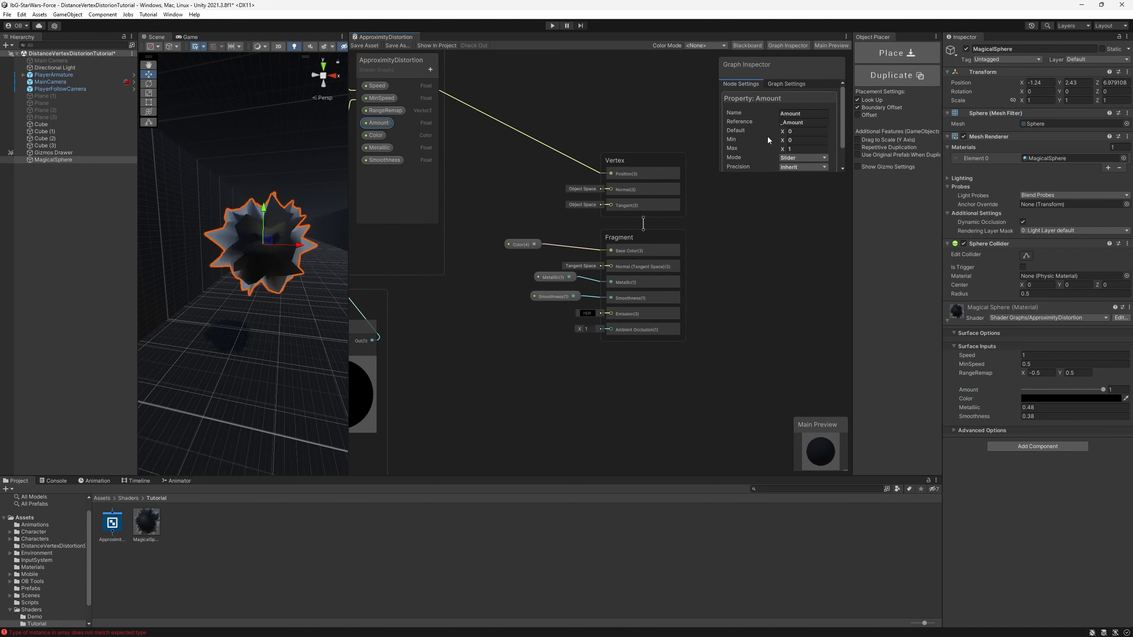
click(796, 122)
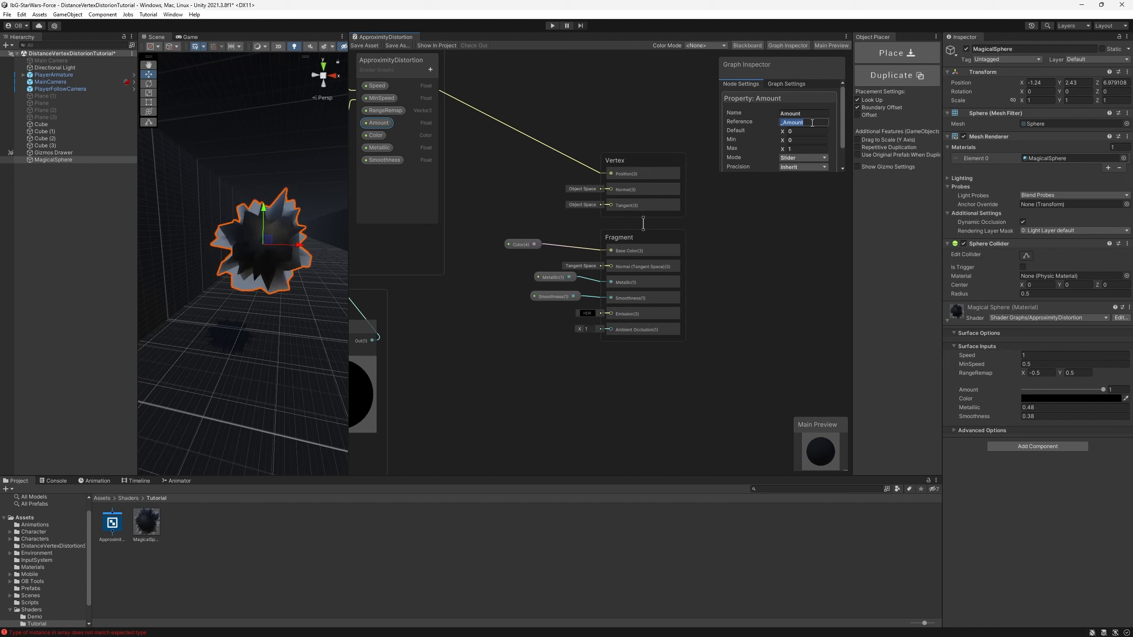
click(788, 123)
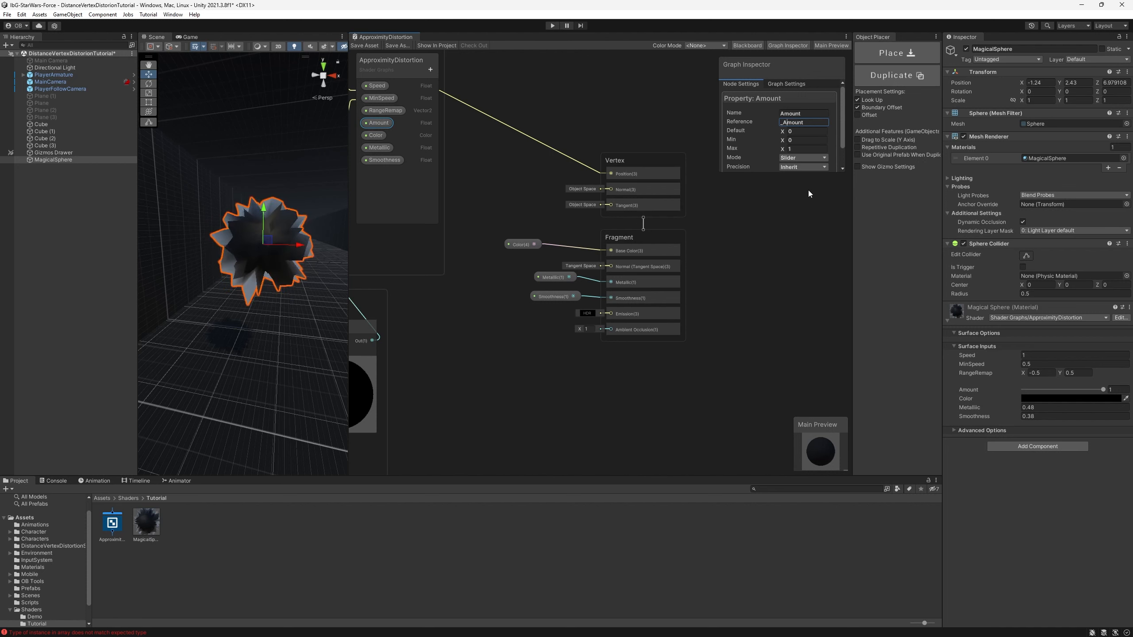
Step: Add the Distance To Target script component to MagicalSphere and open its script in Visual Studio
click(1026, 446)
text(dista)
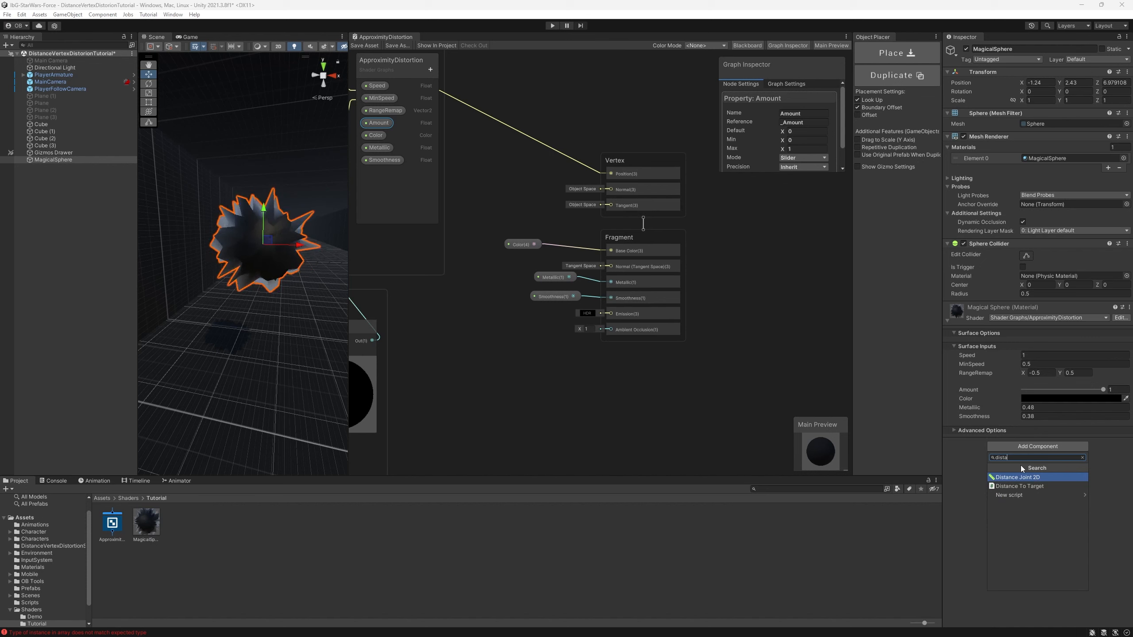
key(Down)
key(Return)
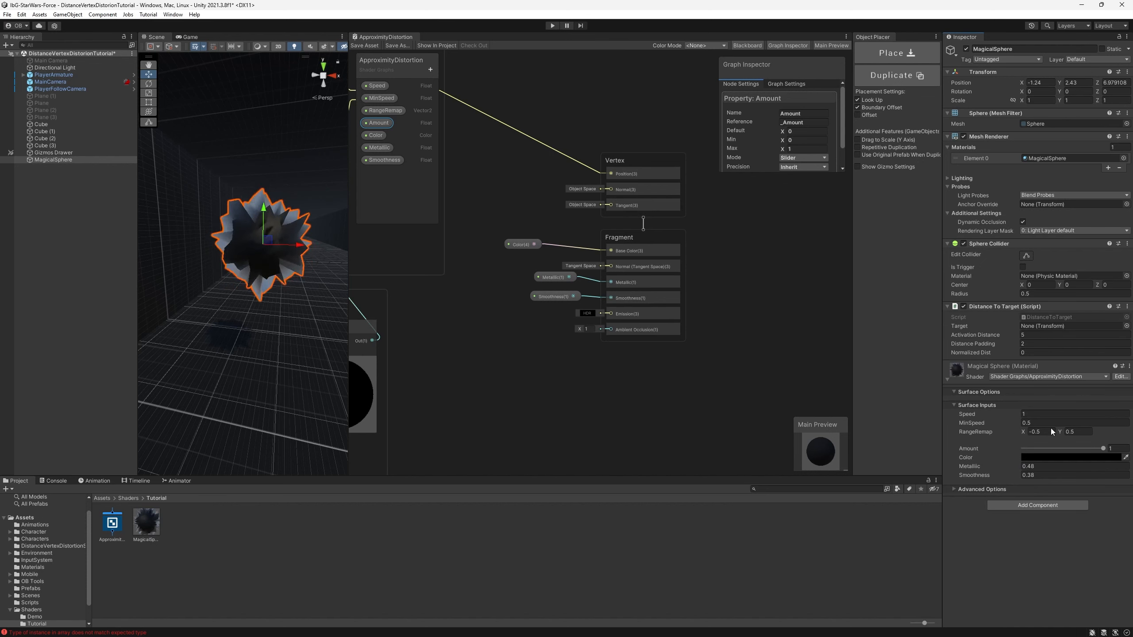
double_click(1044, 315)
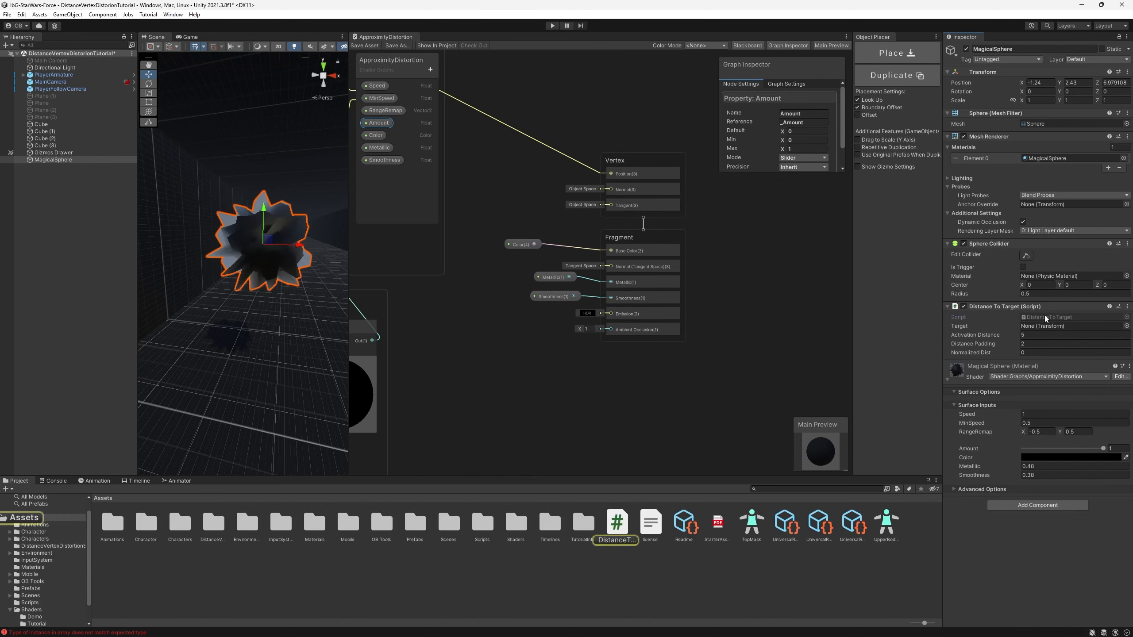
Step: Examine the target, activationDistance and distancePadding declarations in the DistanceToTarget class
click(267, 229)
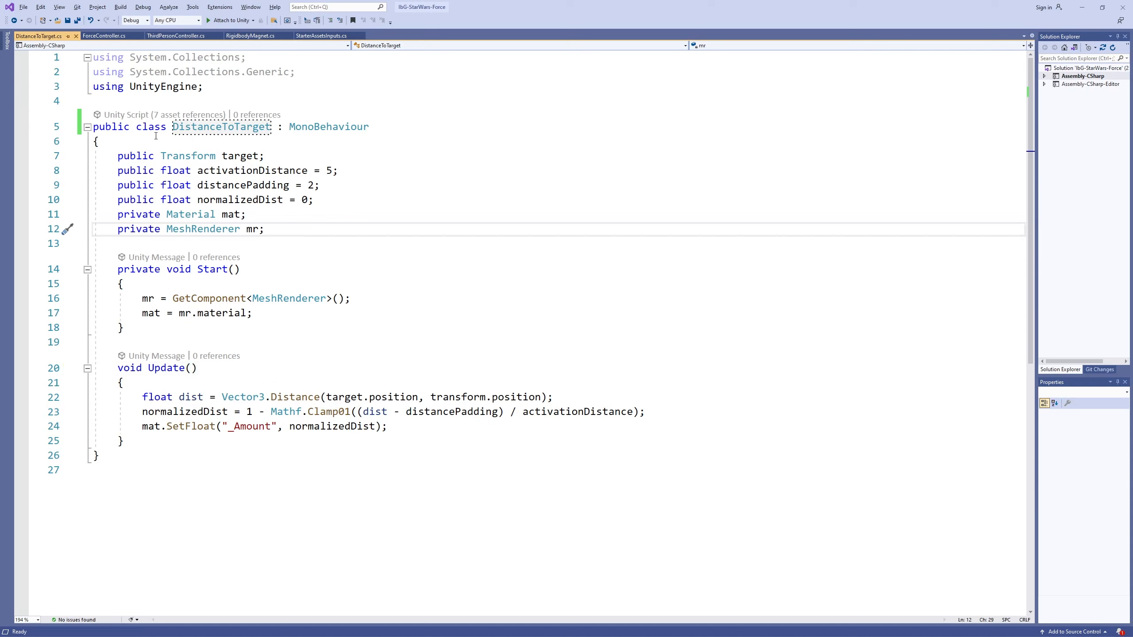
mouse_move(112, 158)
mouse_down()
mouse_move(298, 159)
mouse_move(323, 186)
mouse_move(114, 173)
mouse_up()
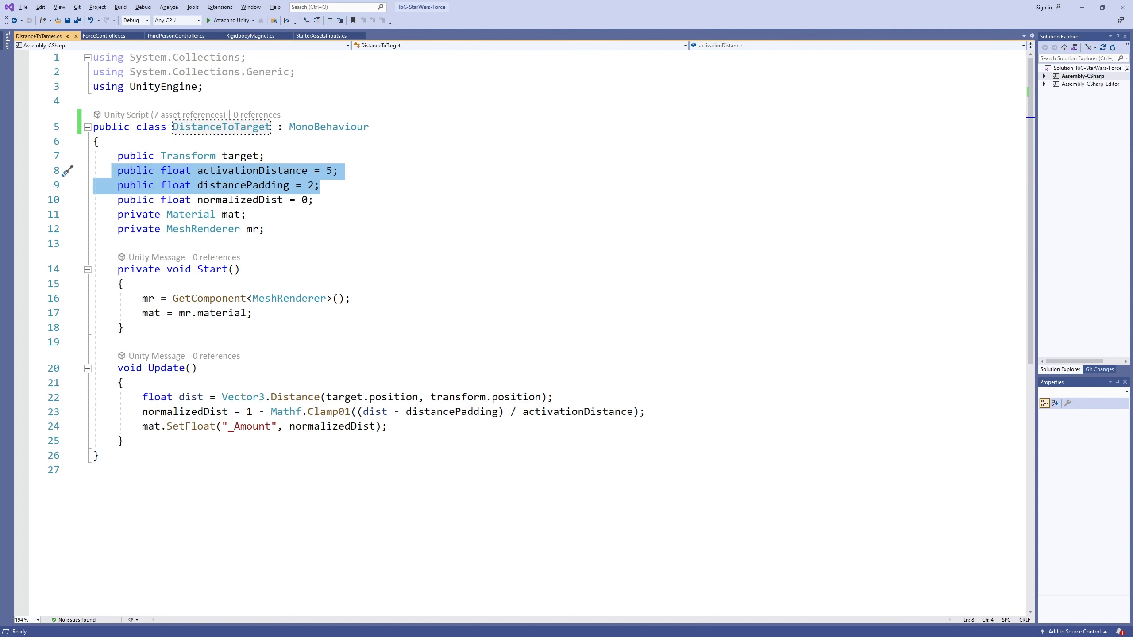
click(371, 192)
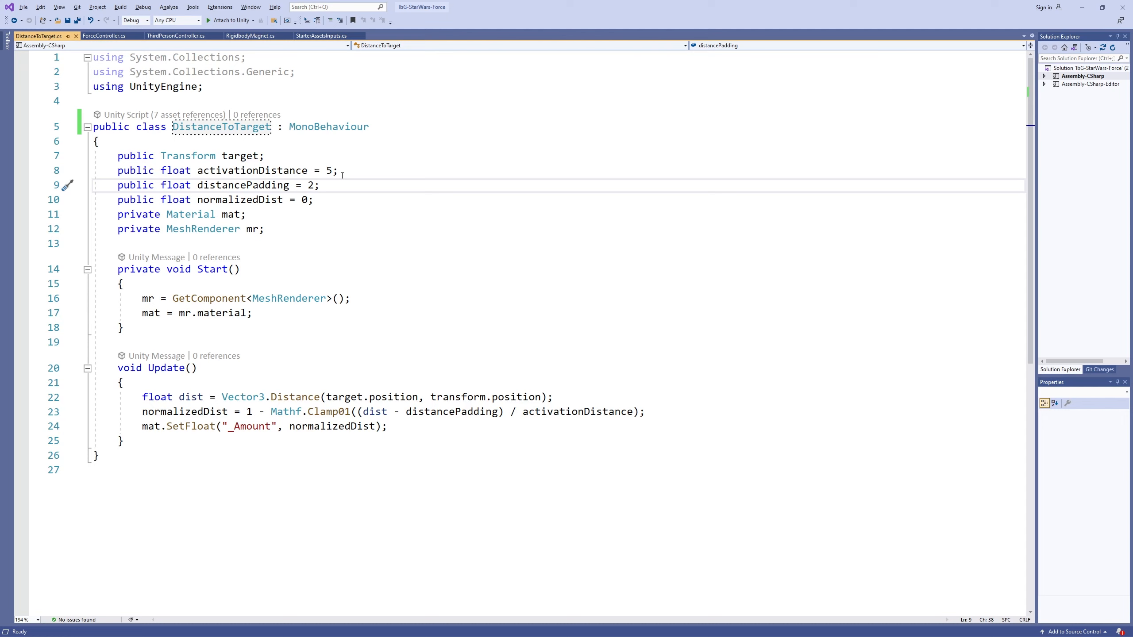
drag(347, 180, 117, 171)
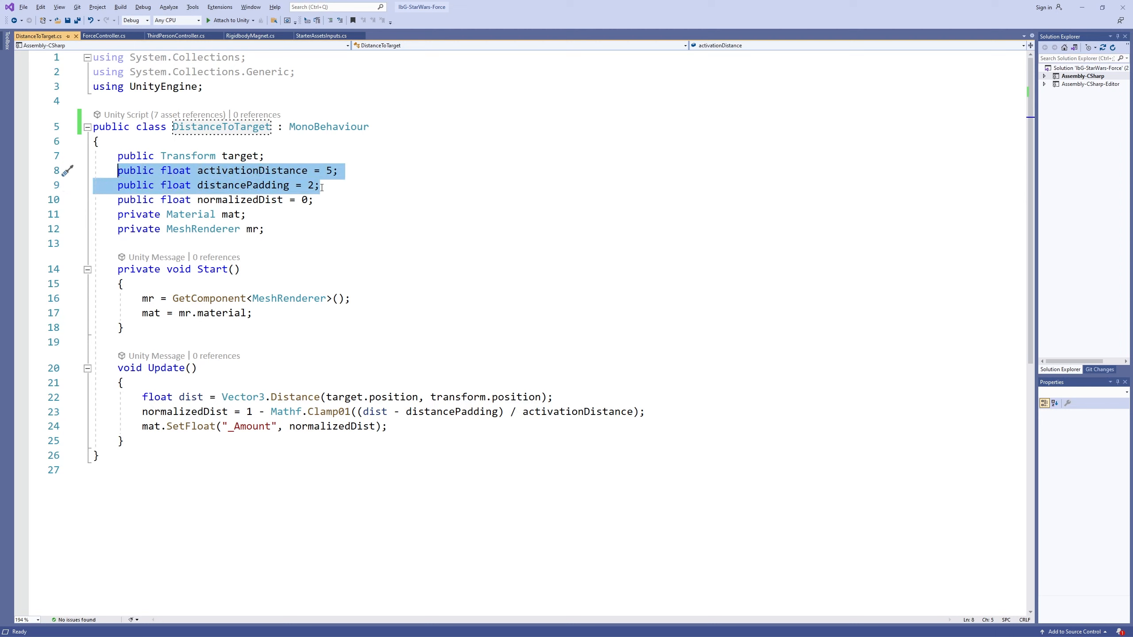
click(308, 185)
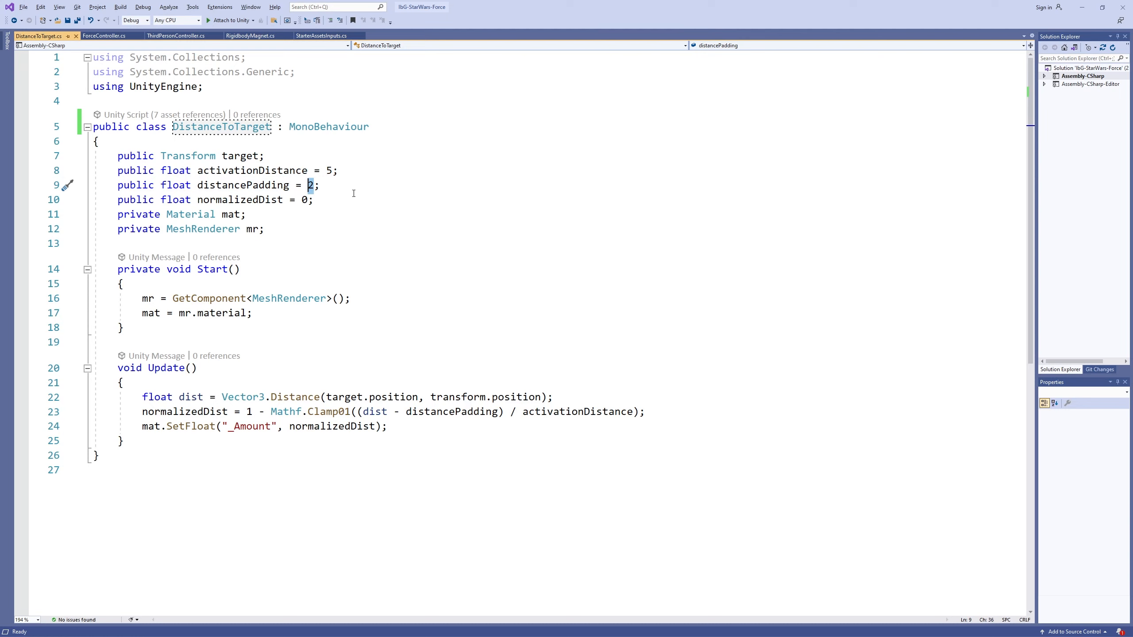
click(328, 170)
click(309, 185)
Step: Examine the normalizedDist, Material and MeshRenderer field declarations in the DistanceToTarget script
drag(327, 199, 117, 201)
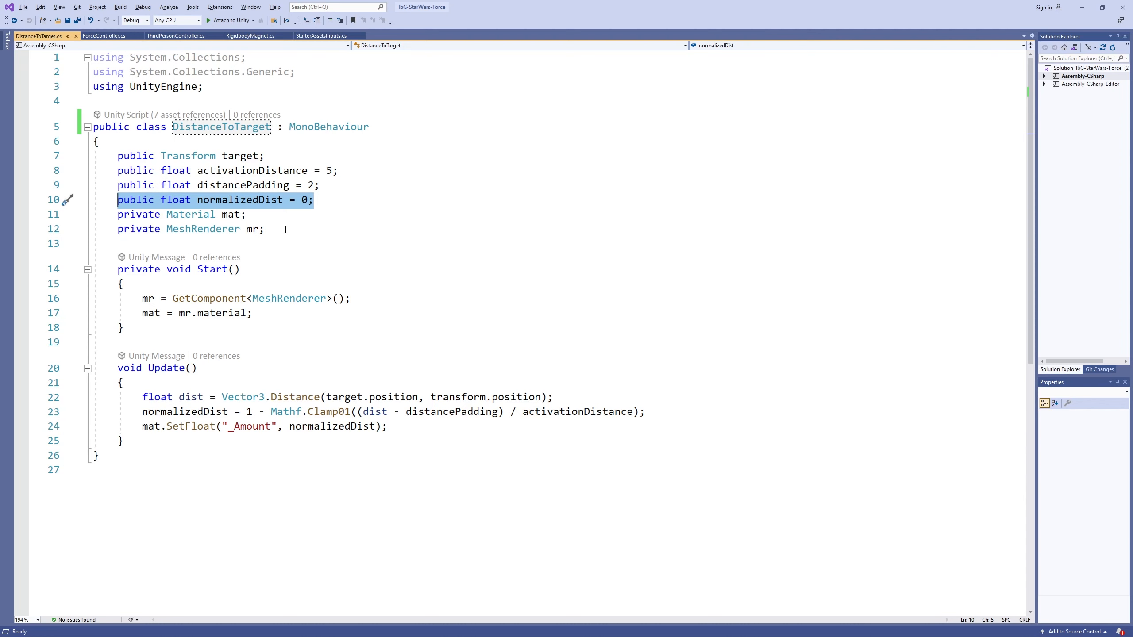
drag(285, 229, 204, 229)
click(261, 214)
click(276, 230)
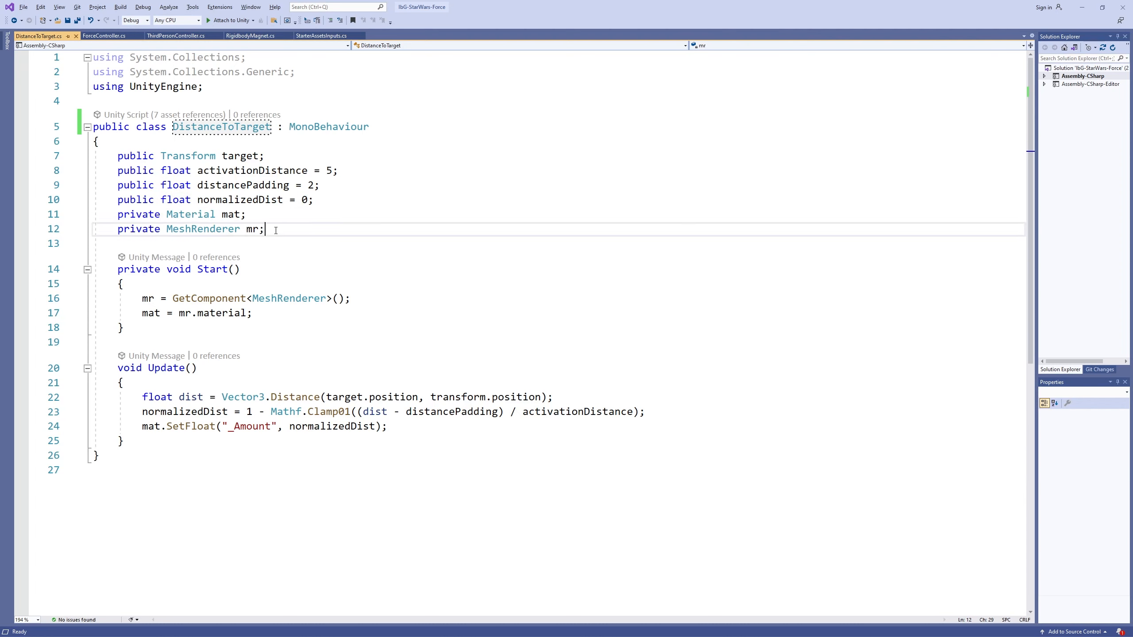
drag(276, 230, 117, 229)
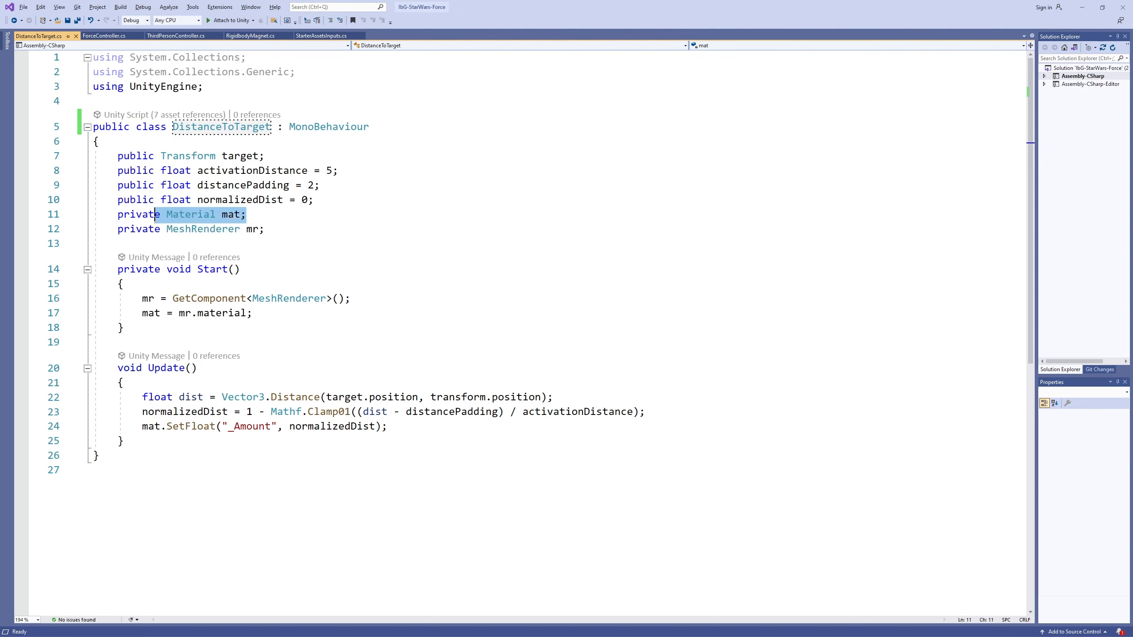